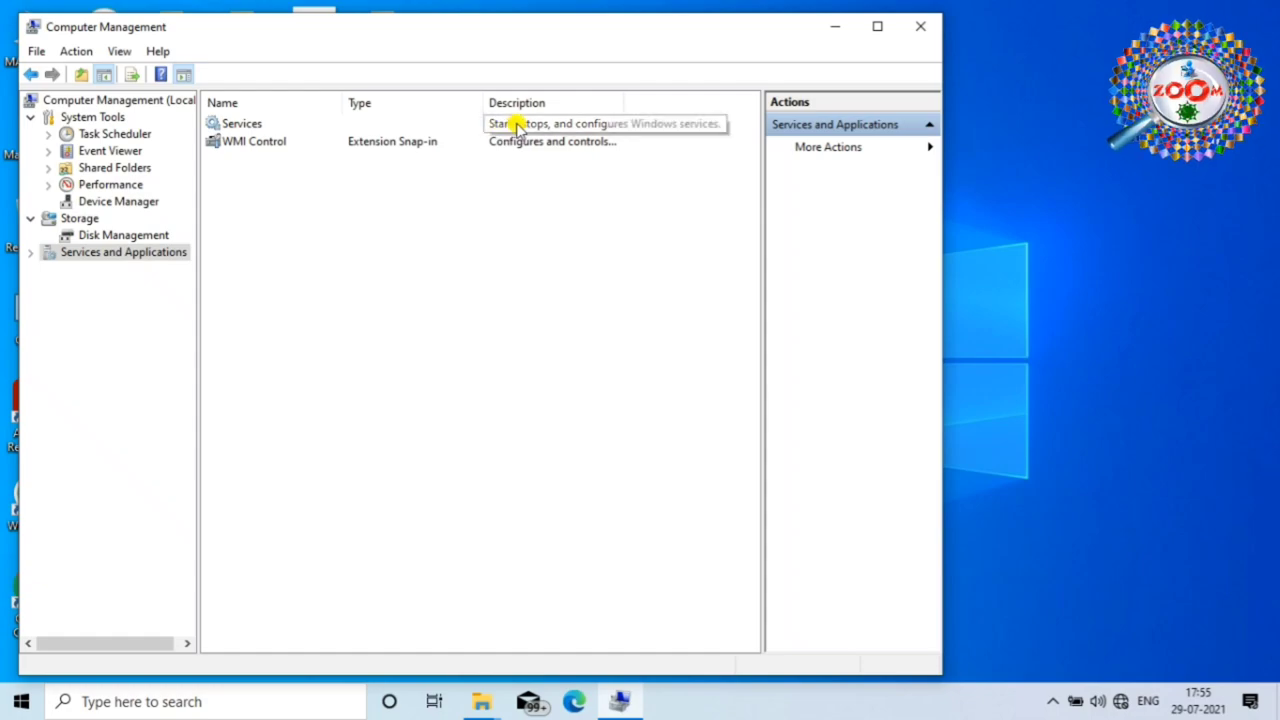
- Open the properties of the Windows Update service from the Services list
{"action": "double_click", "coordinate": [510, 124]}
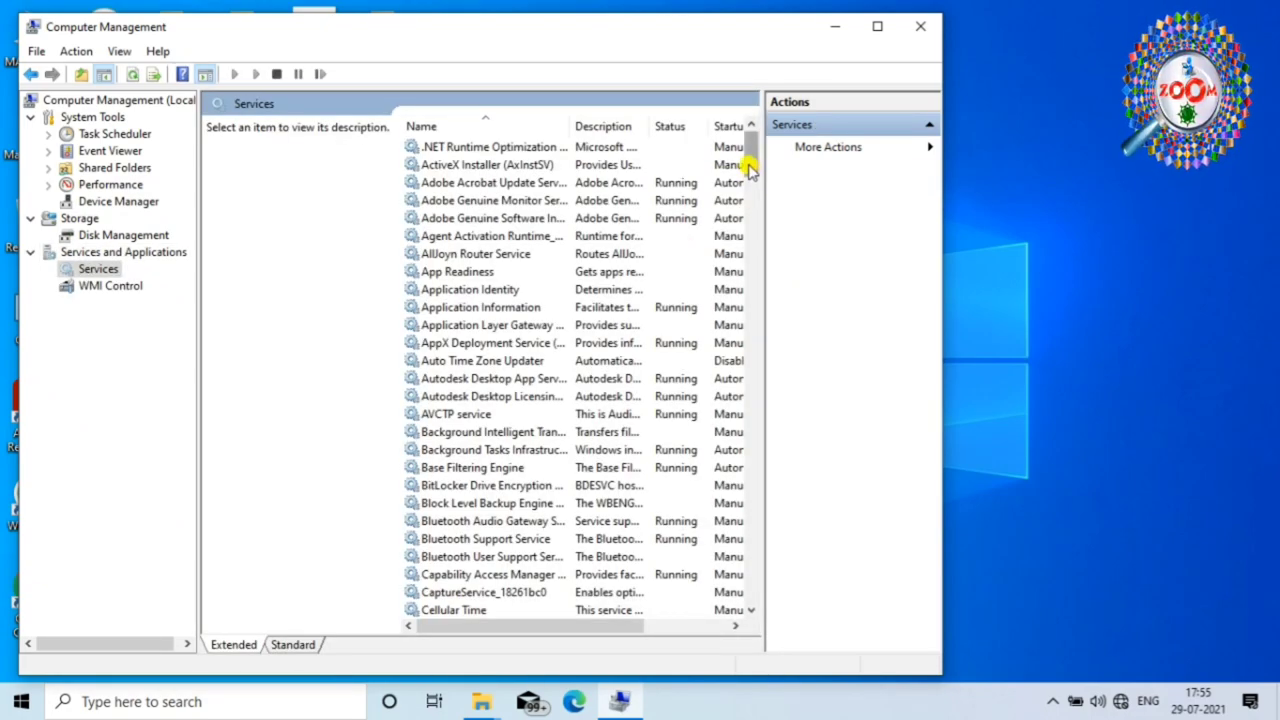
{"action": "left_click_drag", "start_coordinate": [749, 160], "coordinate": [749, 605]}
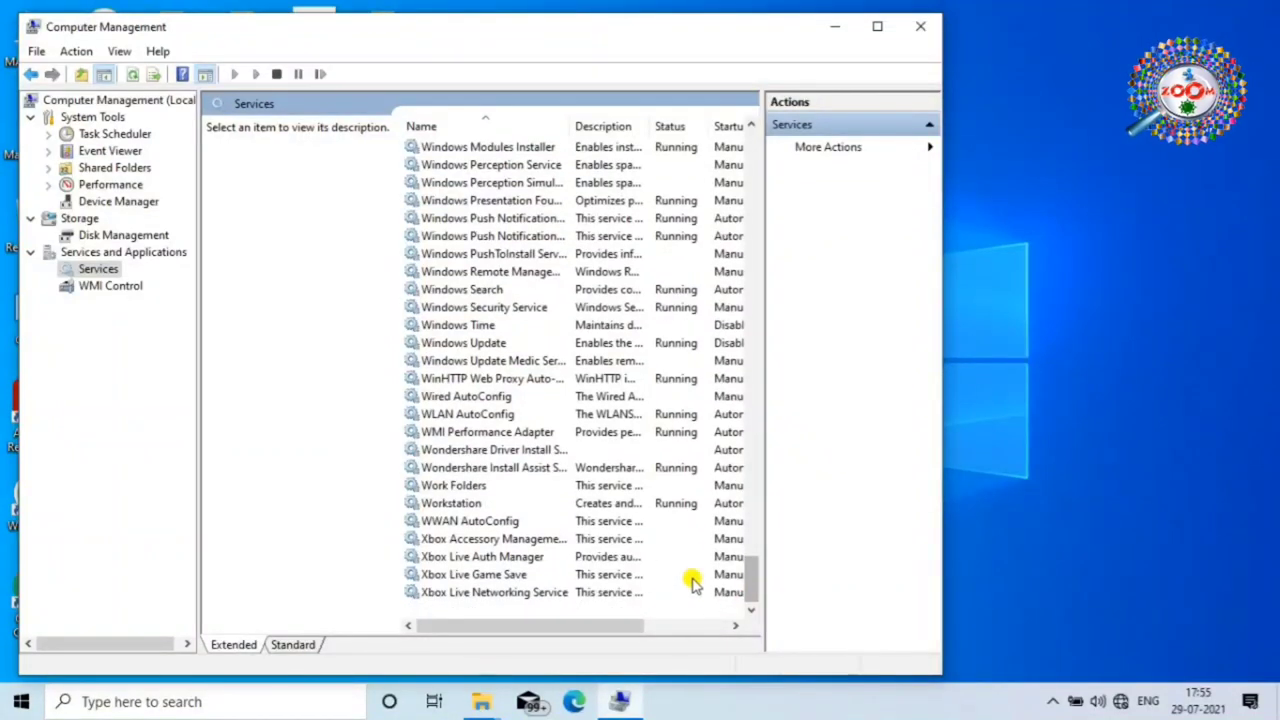
{"action": "double_click", "coordinate": [585, 343]}
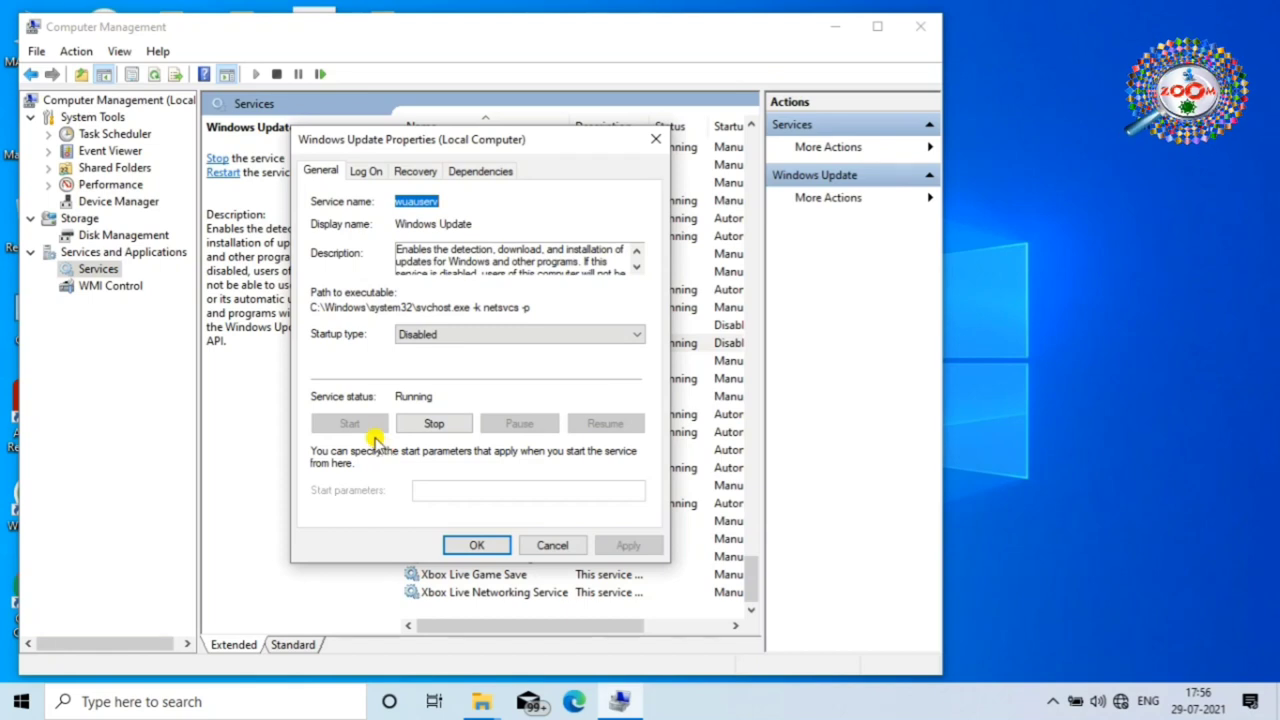
- Review the Windows Update service's log on, recovery and dependency settings, and read its general description
{"action": "left_click", "coordinate": [370, 174]}
{"action": "left_click", "coordinate": [413, 173]}
{"action": "left_click", "coordinate": [488, 173]}
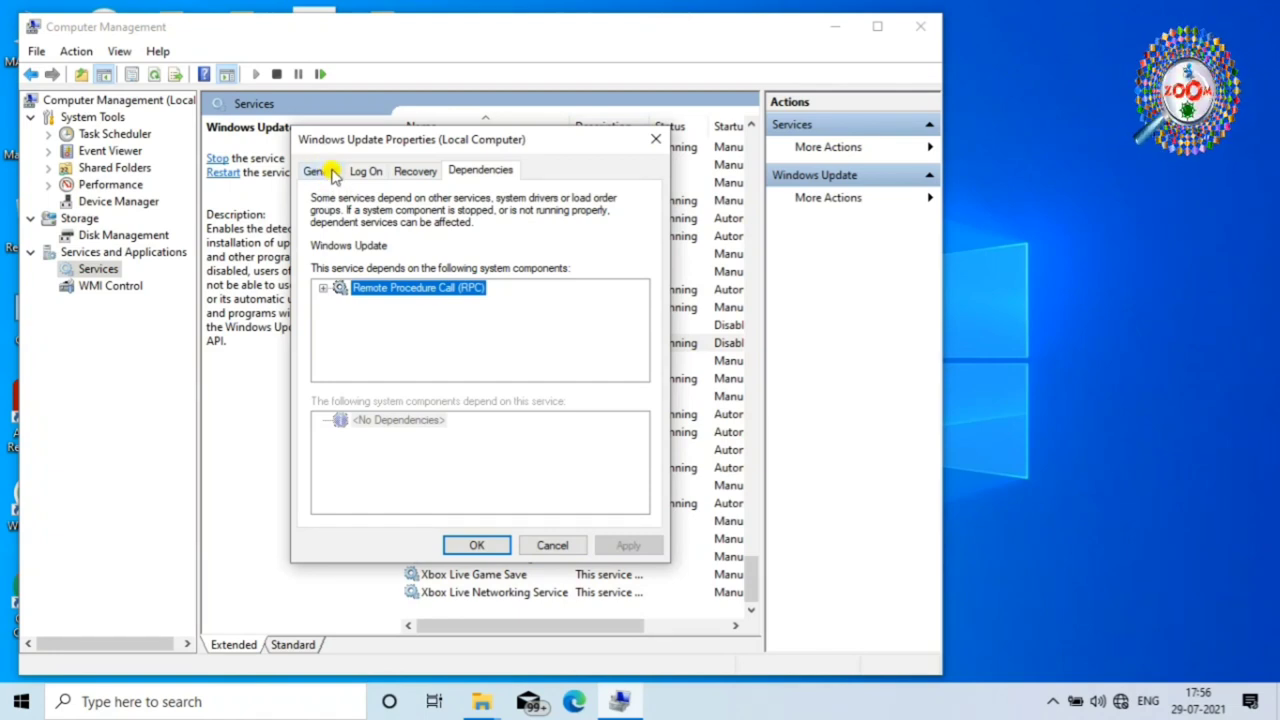
{"action": "left_click", "coordinate": [330, 175]}
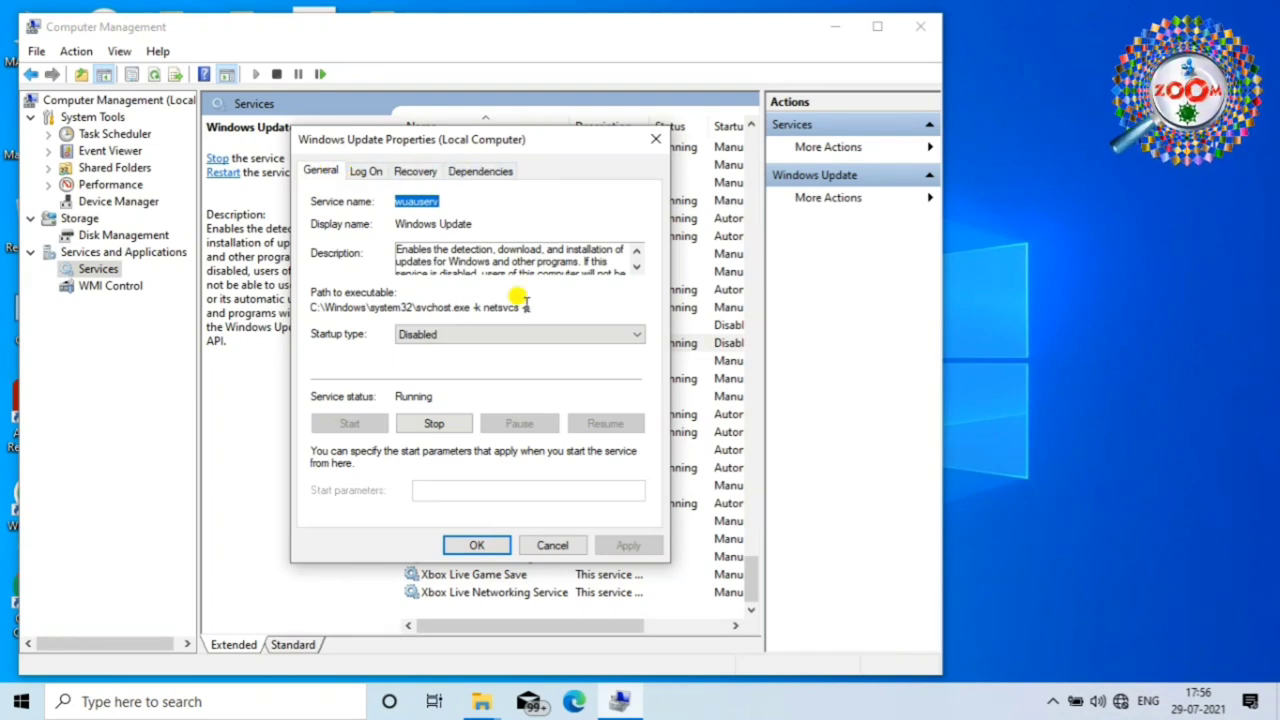
{"action": "left_click", "coordinate": [637, 268]}
{"action": "left_click", "coordinate": [636, 251]}
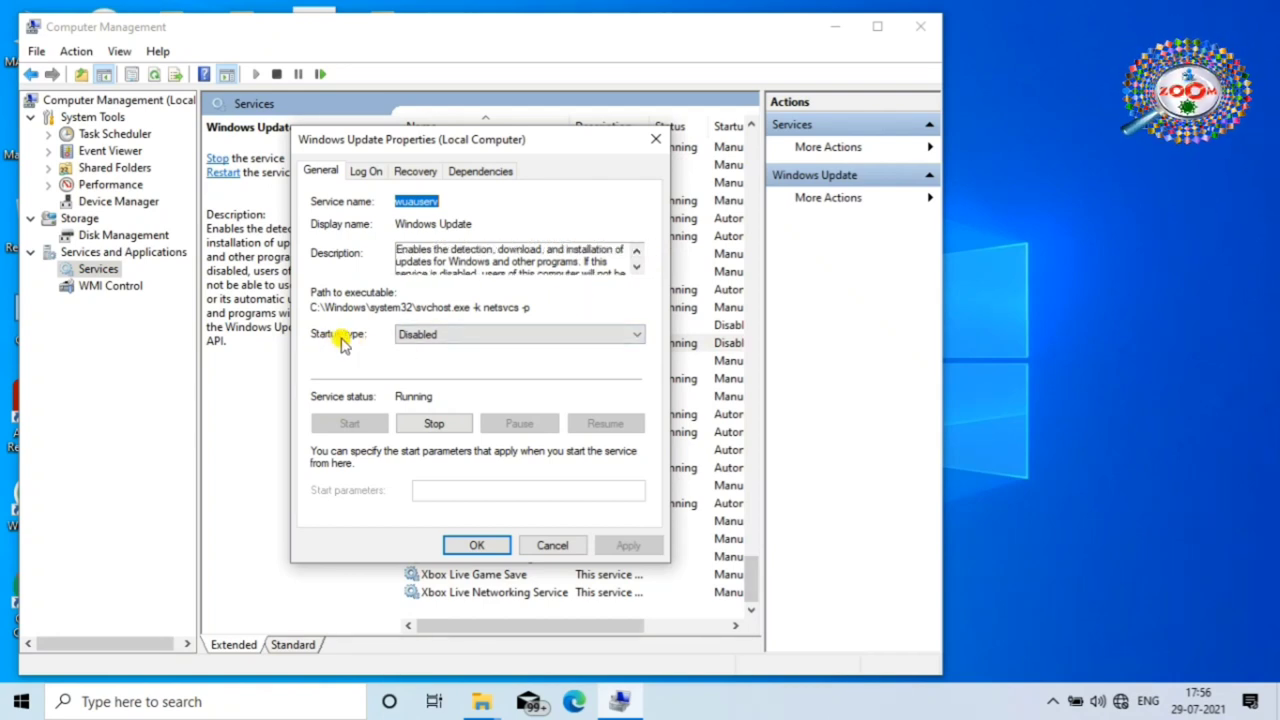
- Try out the Manual, Disabled and Automatic startup types for the Windows Update service
{"action": "left_click", "coordinate": [578, 339]}
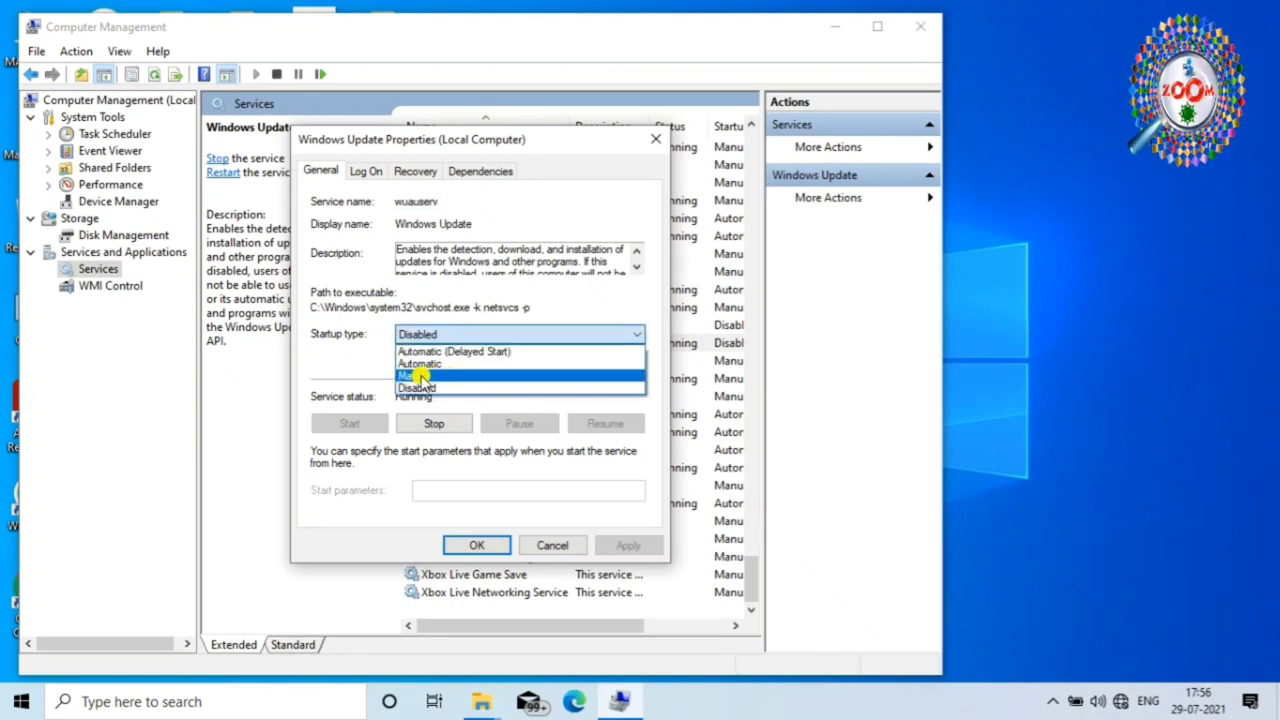
{"action": "left_click", "coordinate": [465, 375]}
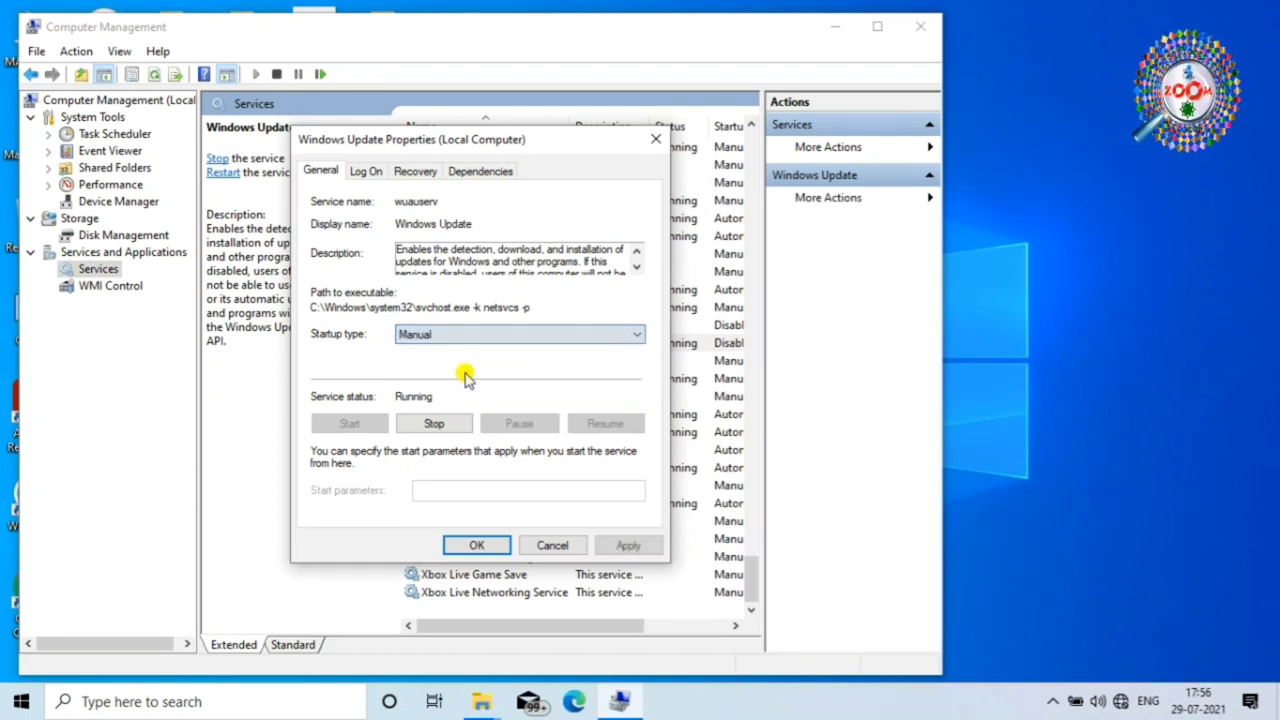
{"action": "left_click", "coordinate": [522, 338]}
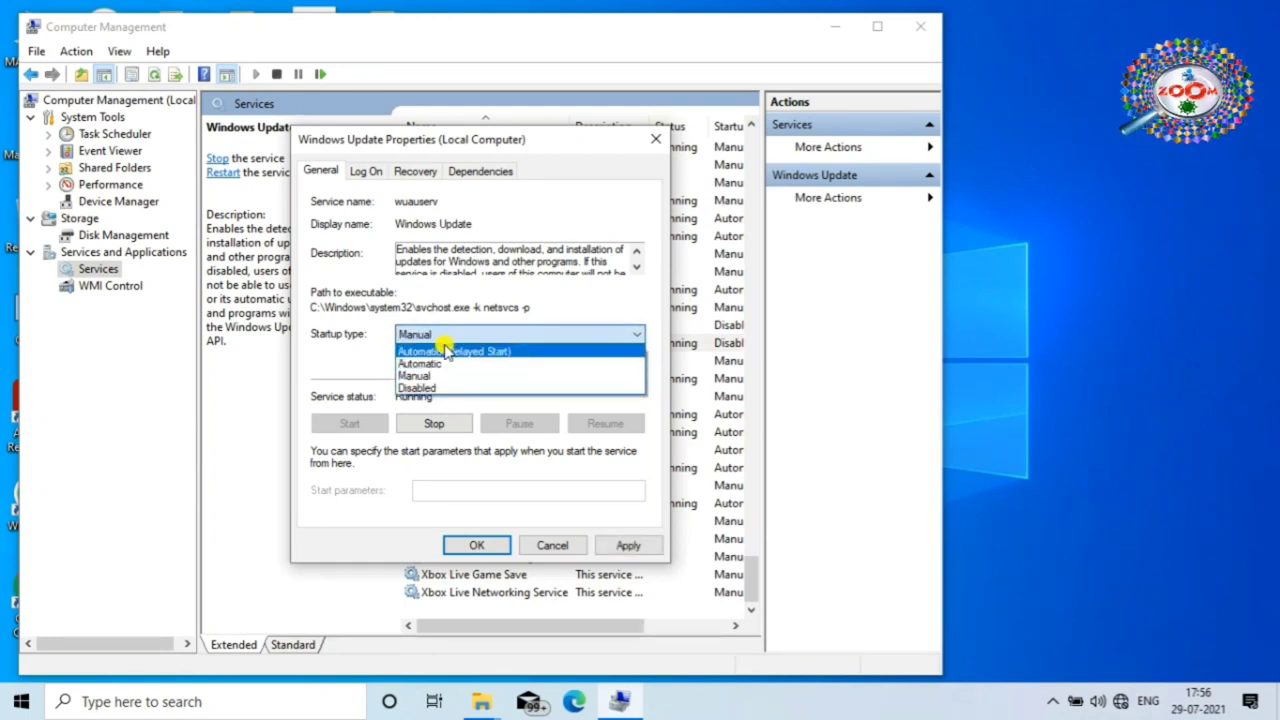
{"action": "left_click", "coordinate": [434, 374]}
{"action": "left_click", "coordinate": [530, 333]}
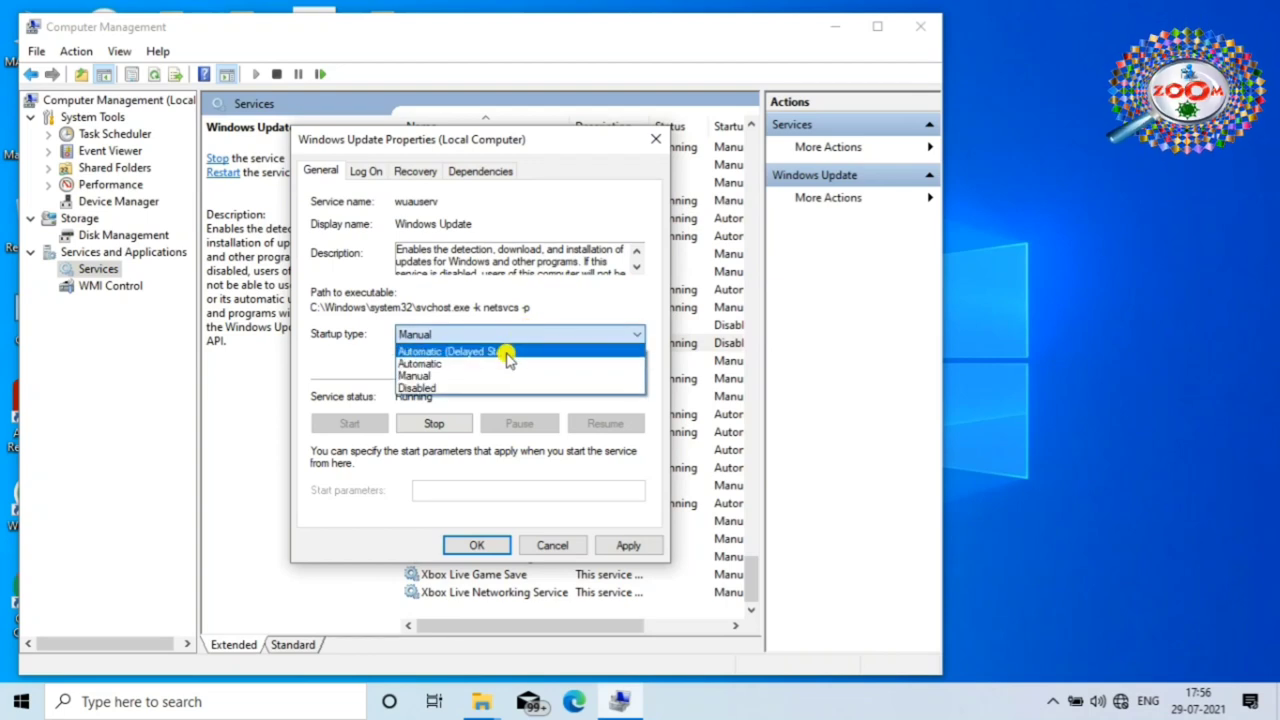
{"action": "left_click", "coordinate": [440, 389]}
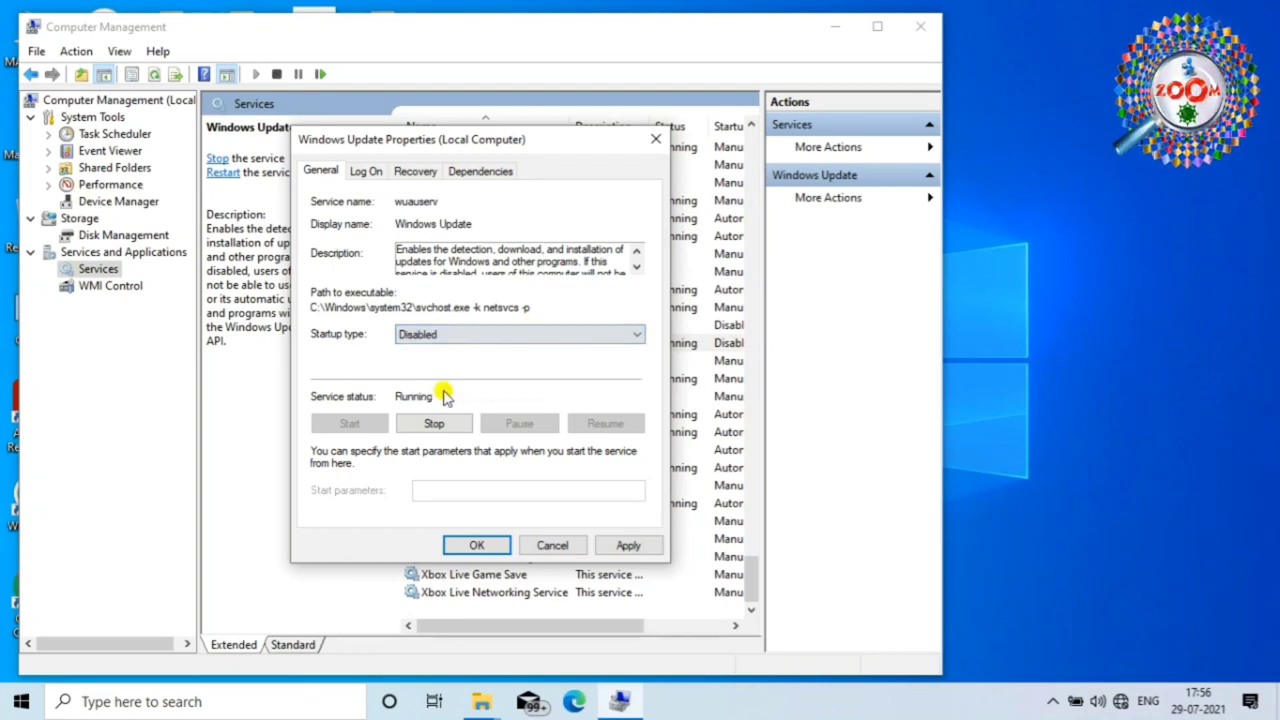
{"action": "left_click", "coordinate": [588, 340]}
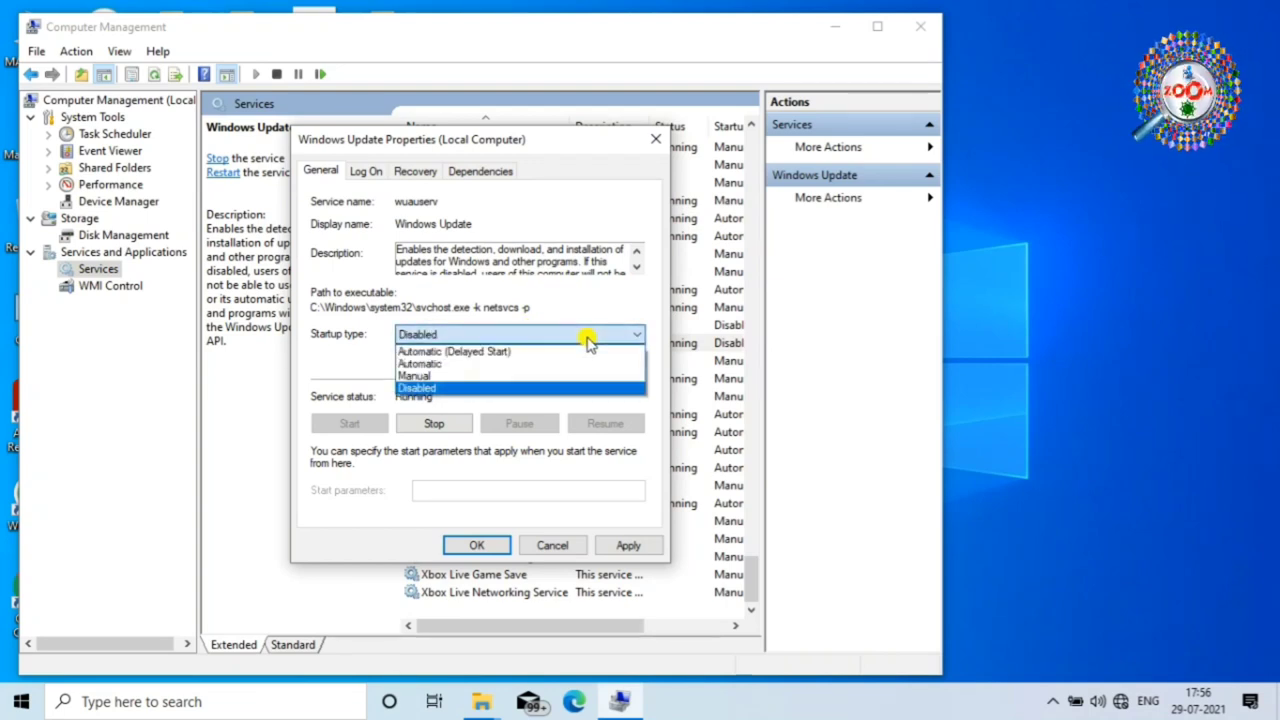
{"action": "left_click", "coordinate": [460, 378]}
{"action": "left_click", "coordinate": [597, 334]}
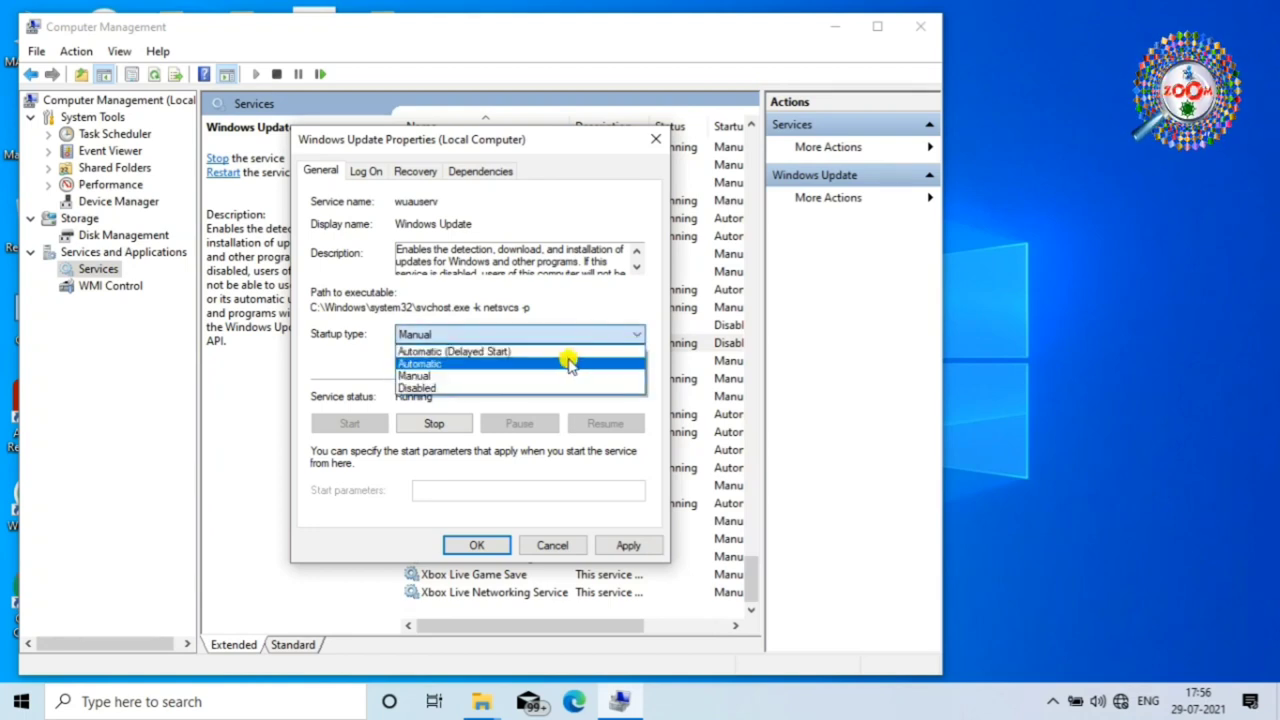
{"action": "left_click", "coordinate": [480, 364]}
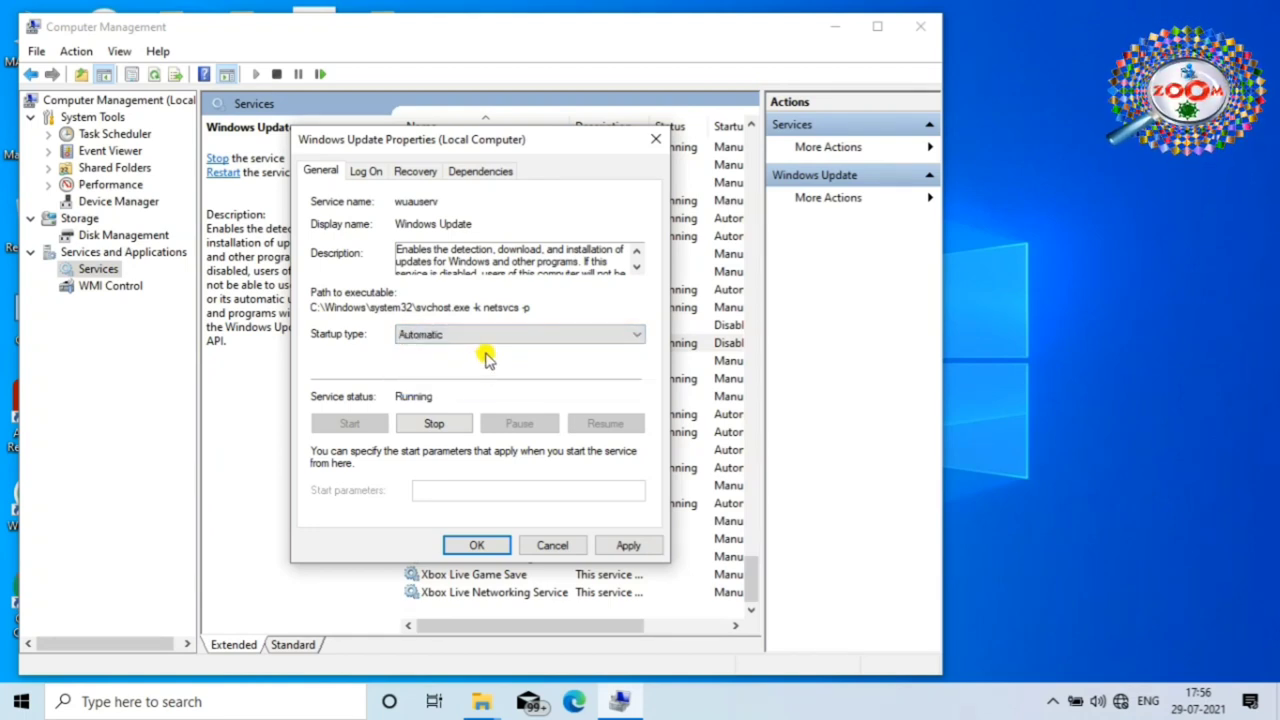
{"action": "left_click", "coordinate": [551, 336]}
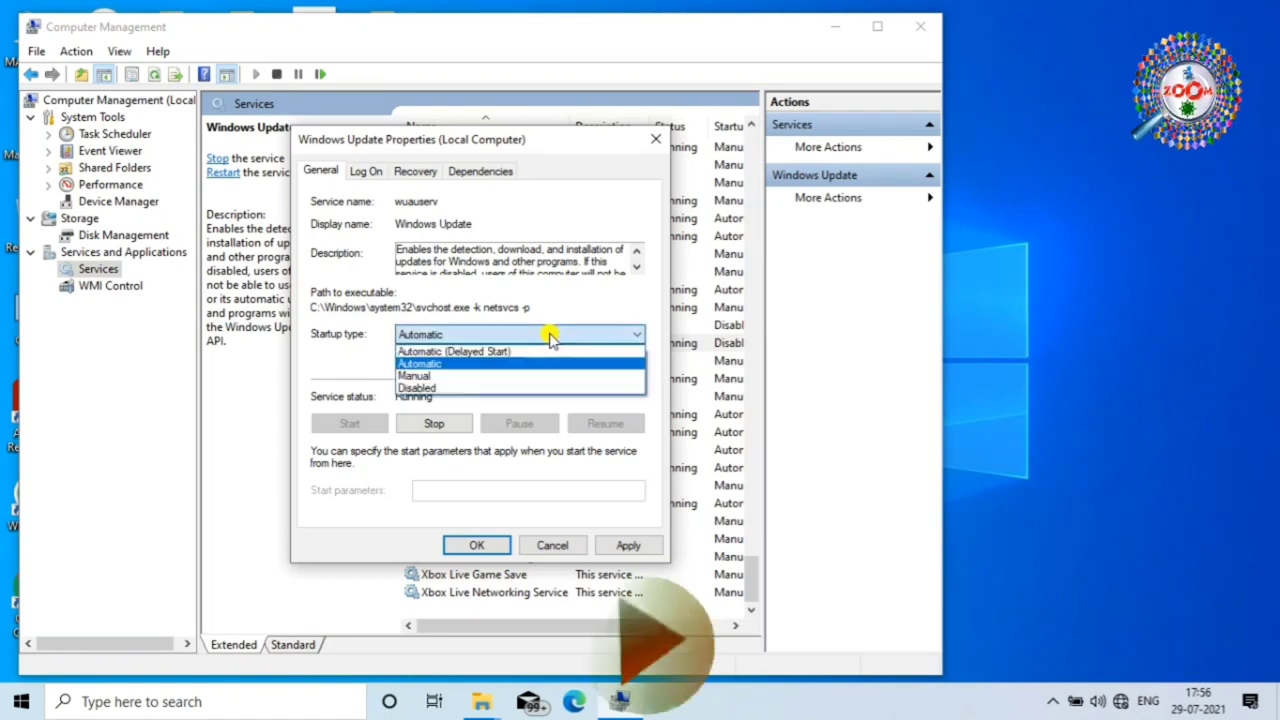
{"action": "left_click", "coordinate": [446, 389]}
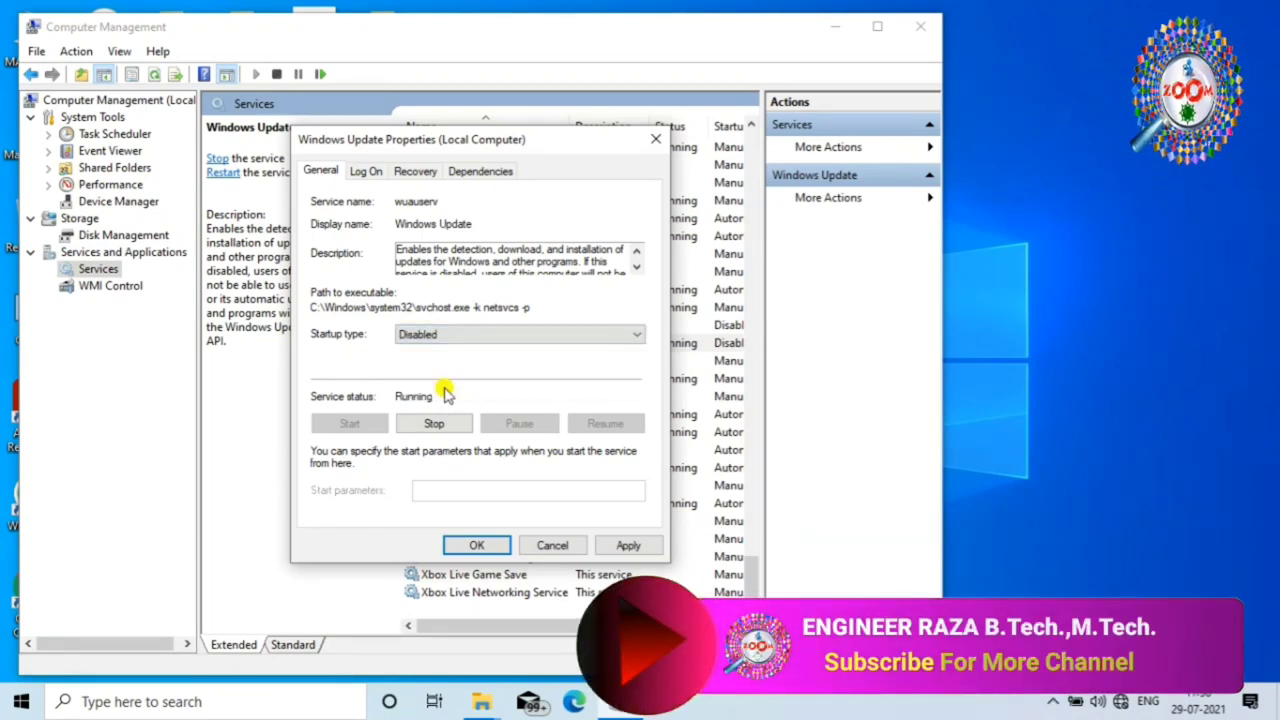
{"action": "left_click", "coordinate": [571, 336]}
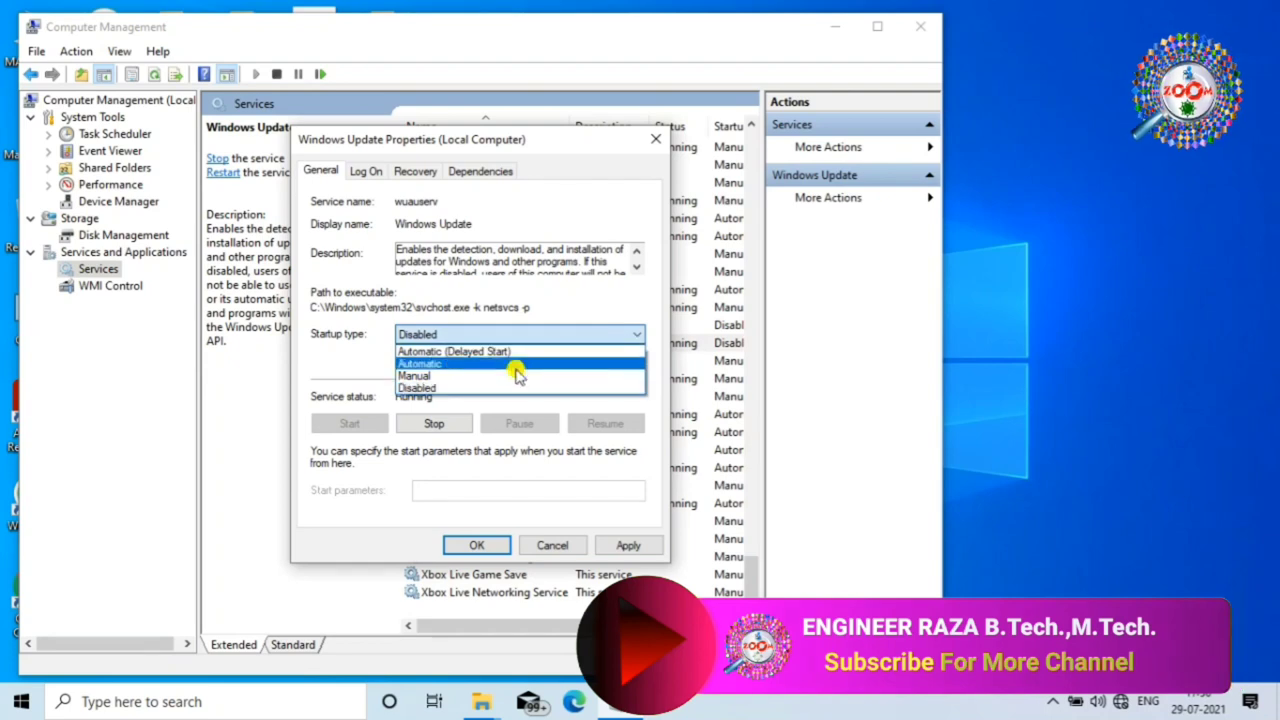
{"action": "left_click", "coordinate": [400, 334]}
{"action": "left_click", "coordinate": [480, 334]}
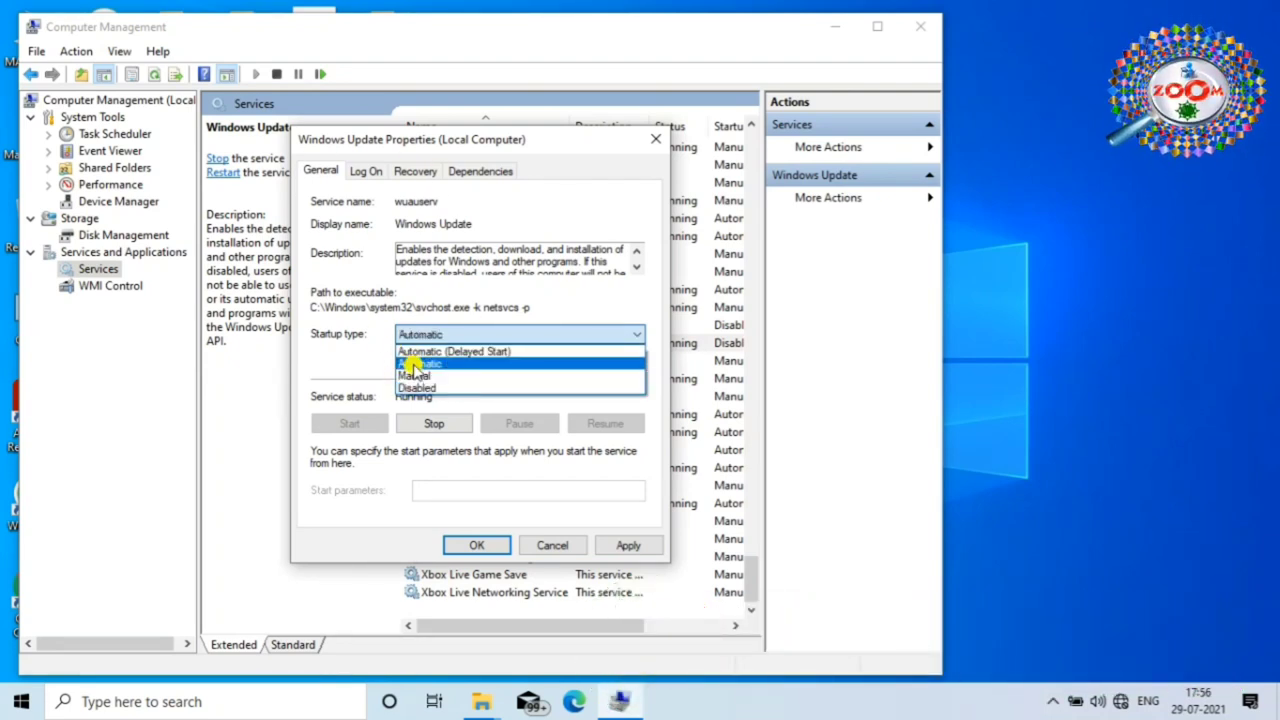
{"action": "left_click", "coordinate": [413, 366]}
{"action": "left_click", "coordinate": [432, 336]}
{"action": "left_click", "coordinate": [425, 376]}
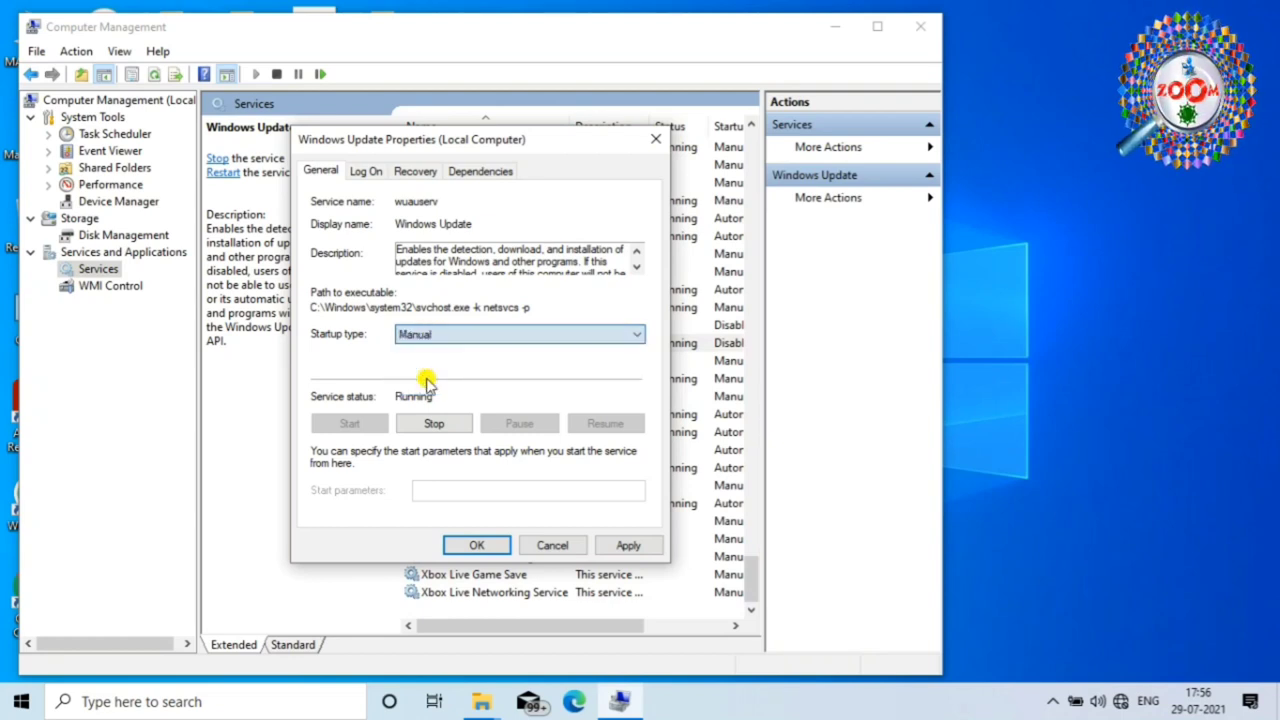
- Set the Windows Update service's startup type to Disabled, apply the change, and close its properties and Computer Management
{"action": "left_click", "coordinate": [443, 335]}
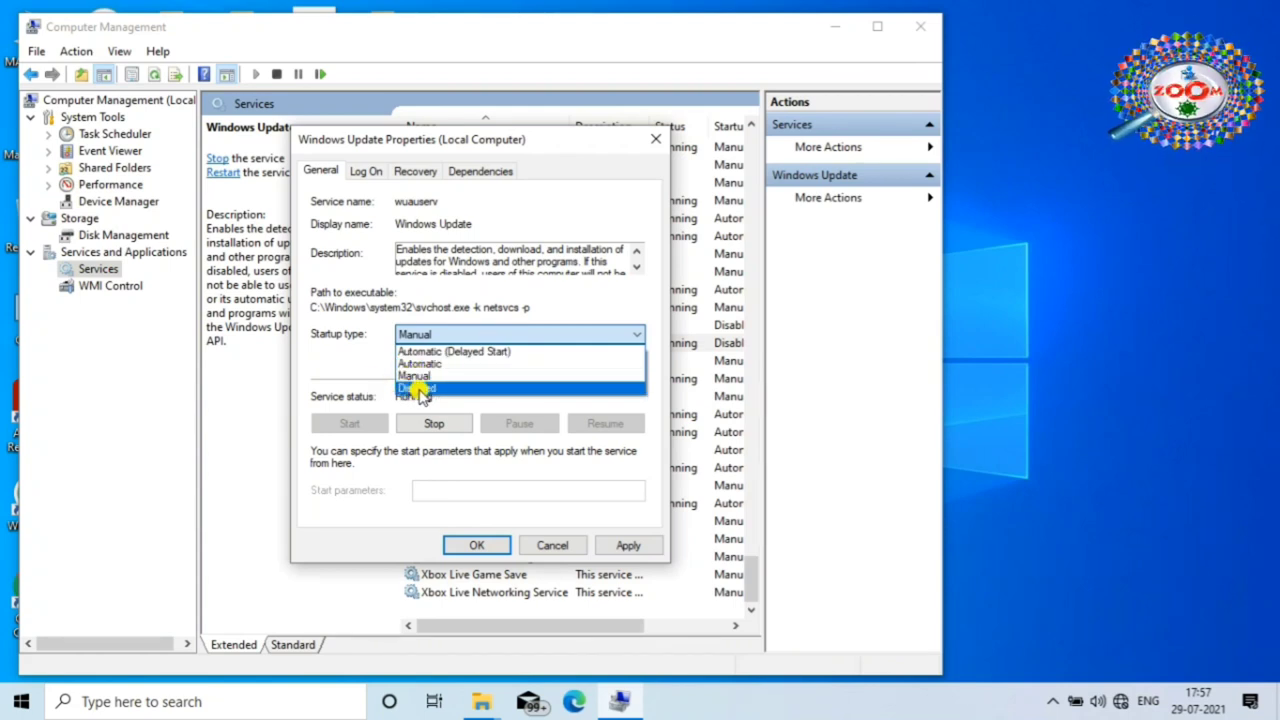
{"action": "left_click", "coordinate": [421, 389]}
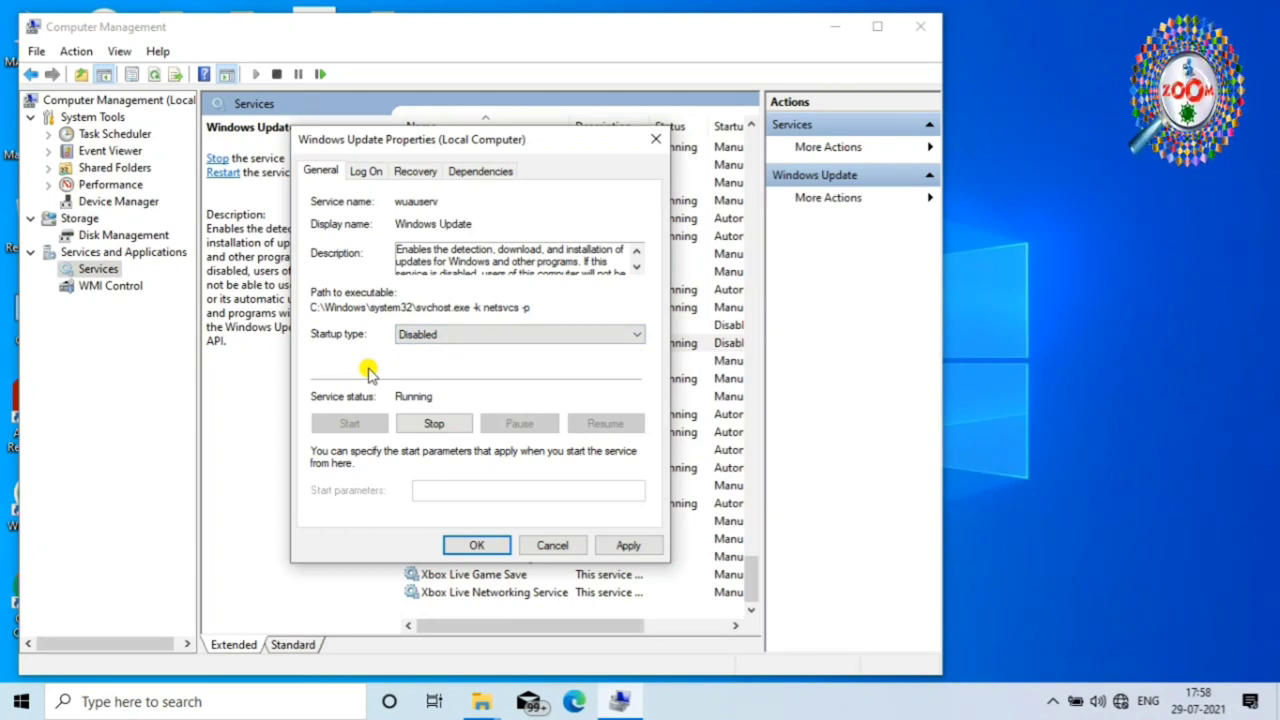
{"action": "left_click", "coordinate": [630, 548]}
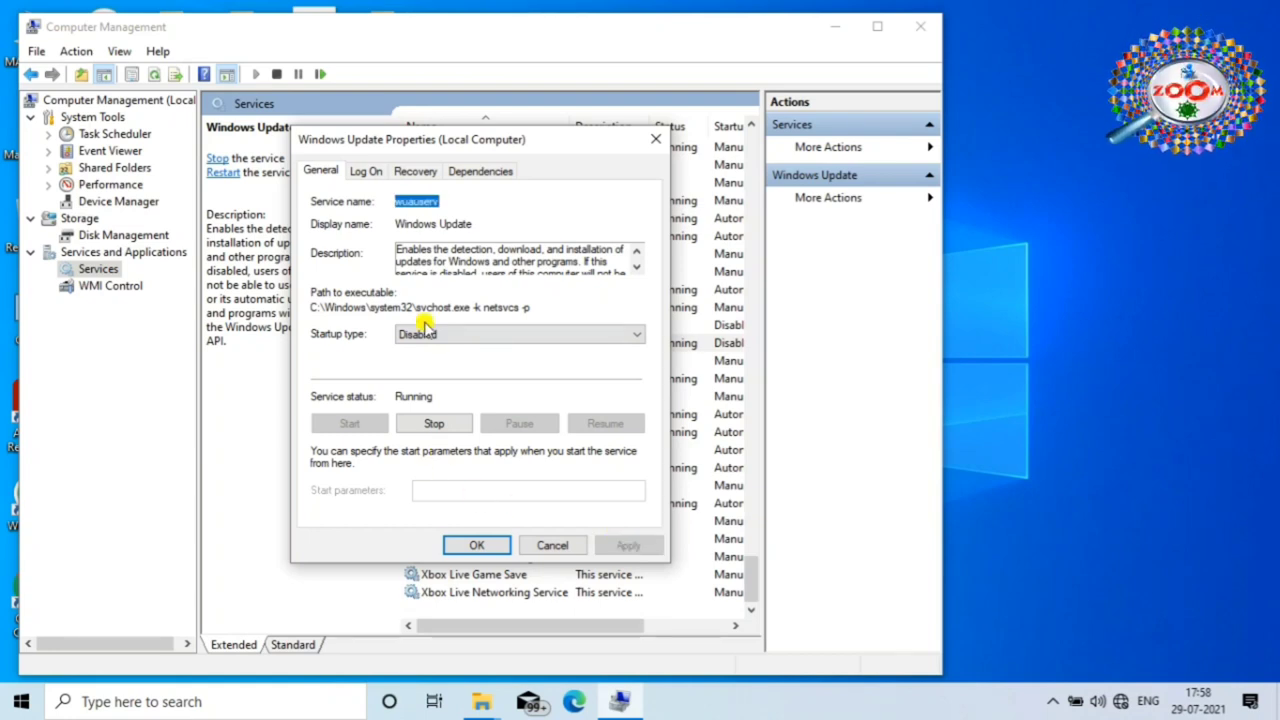
{"action": "left_click", "coordinate": [474, 546]}
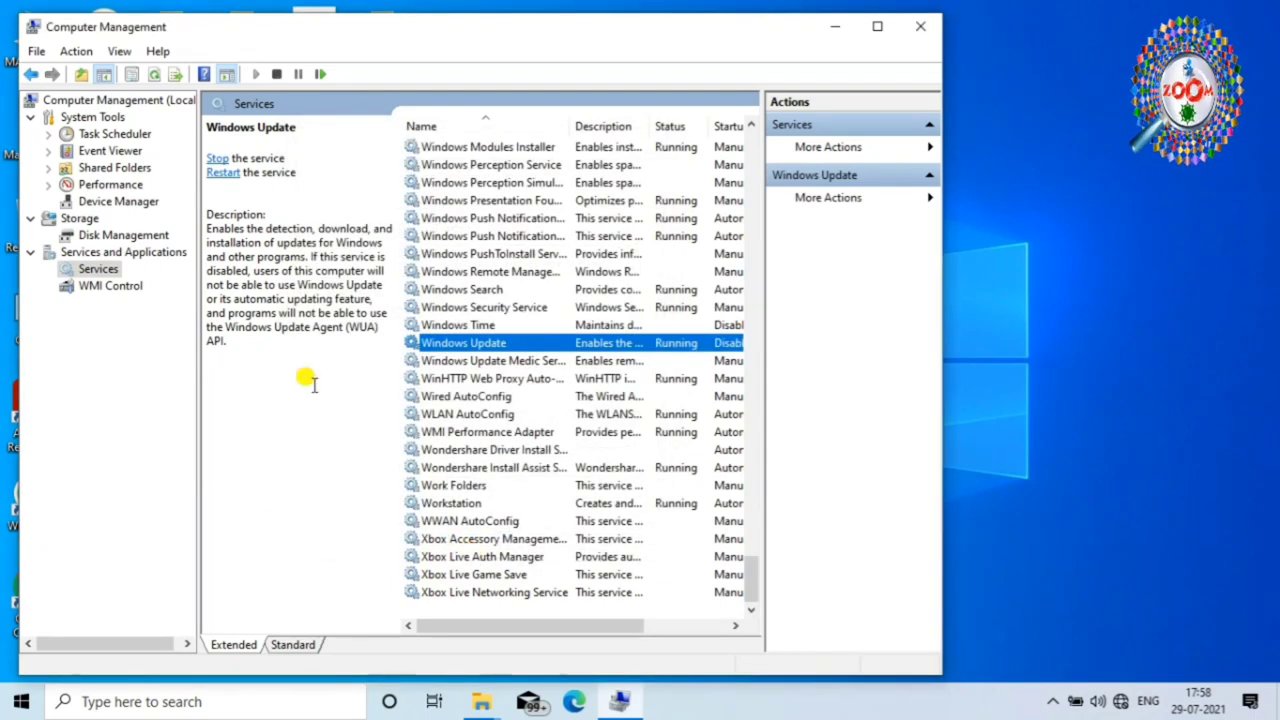
{"action": "left_click", "coordinate": [916, 28]}
- Refresh the desktop several times
{"action": "right_click", "coordinate": [570, 145]}
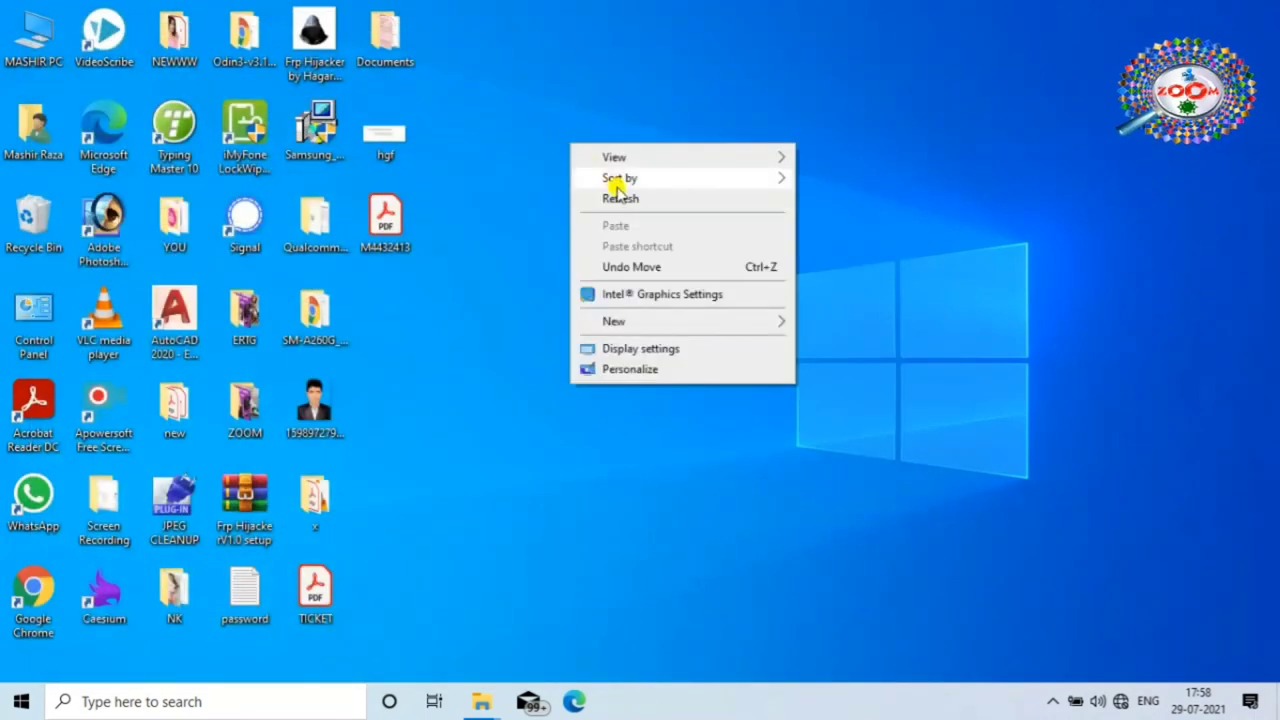
{"action": "left_click", "coordinate": [611, 192]}
{"action": "right_click", "coordinate": [611, 190]}
{"action": "left_click", "coordinate": [672, 243]}
{"action": "right_click", "coordinate": [578, 220]}
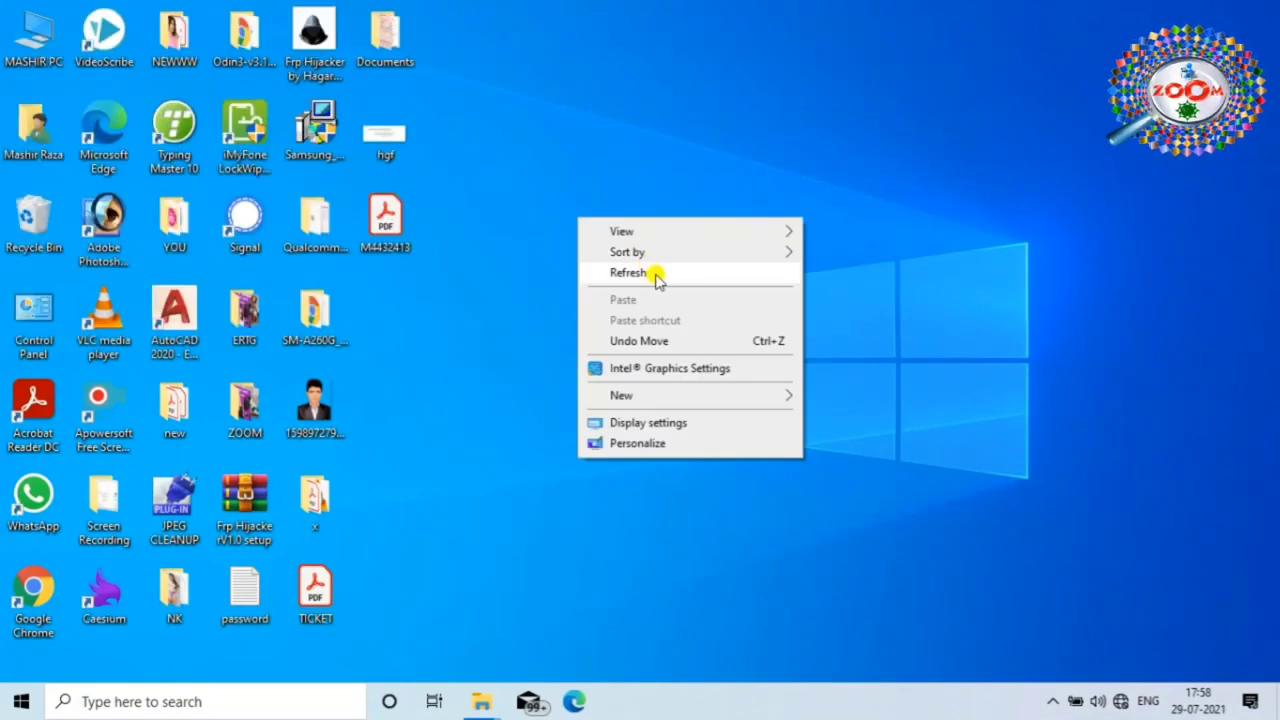
{"action": "left_click", "coordinate": [655, 276]}
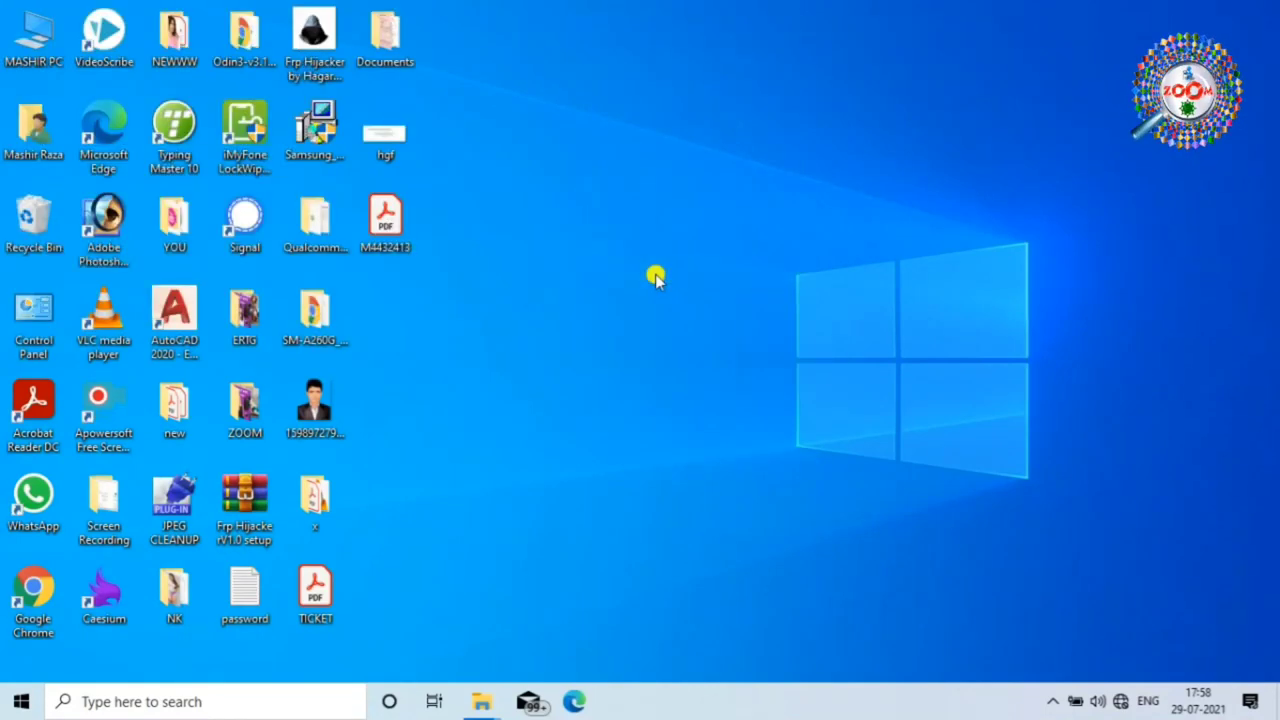
- Open Computer Management for this PC and bring up the properties of the Windows Update service
{"action": "right_click", "coordinate": [40, 45]}
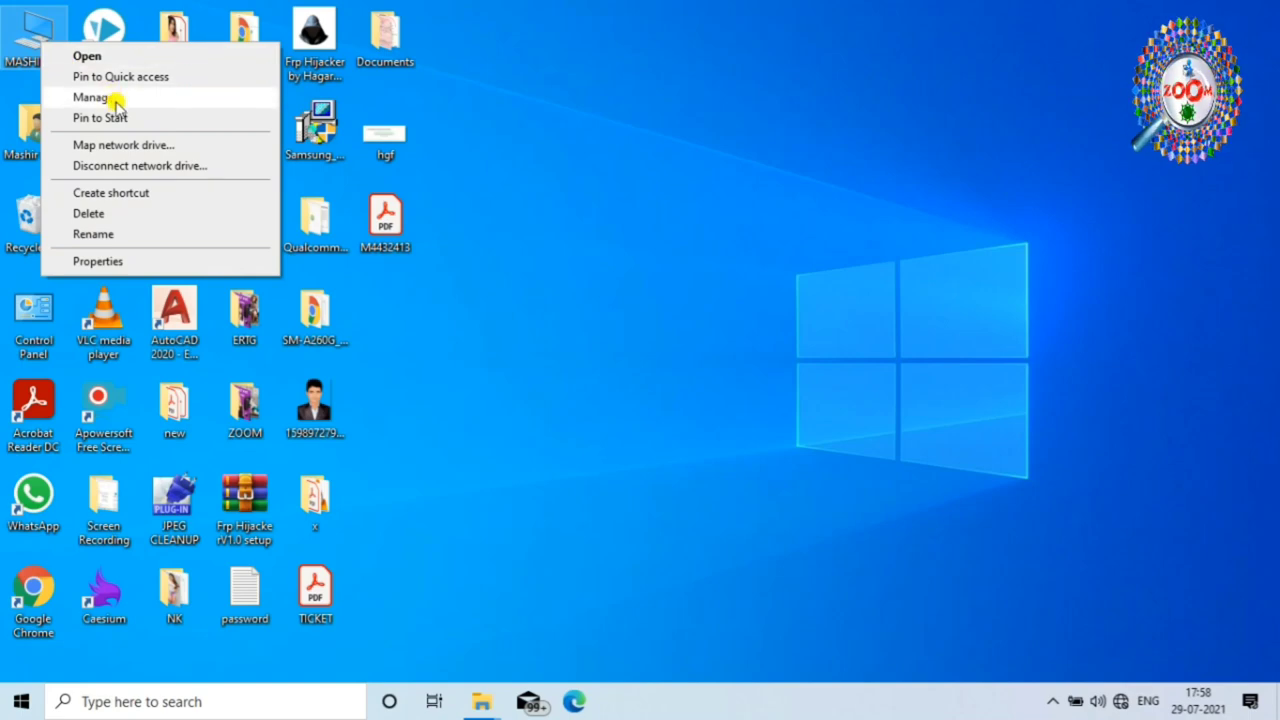
{"action": "left_click", "coordinate": [116, 100]}
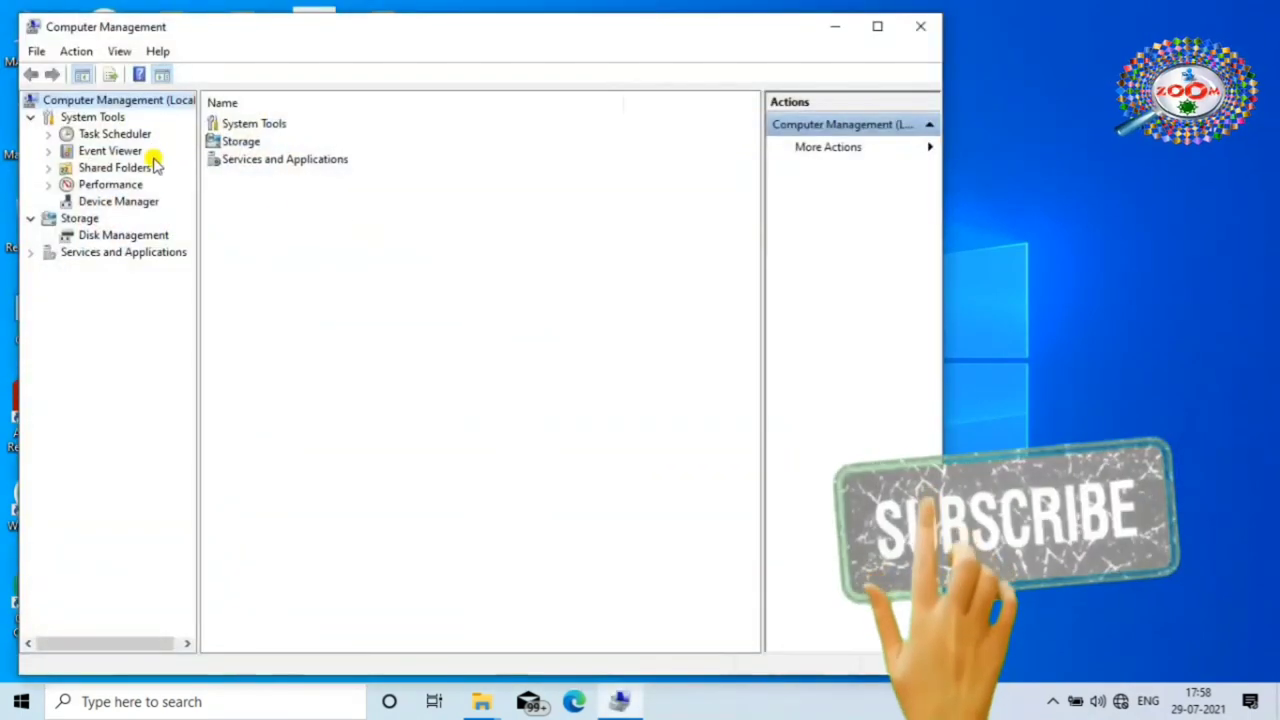
{"action": "double_click", "coordinate": [328, 161]}
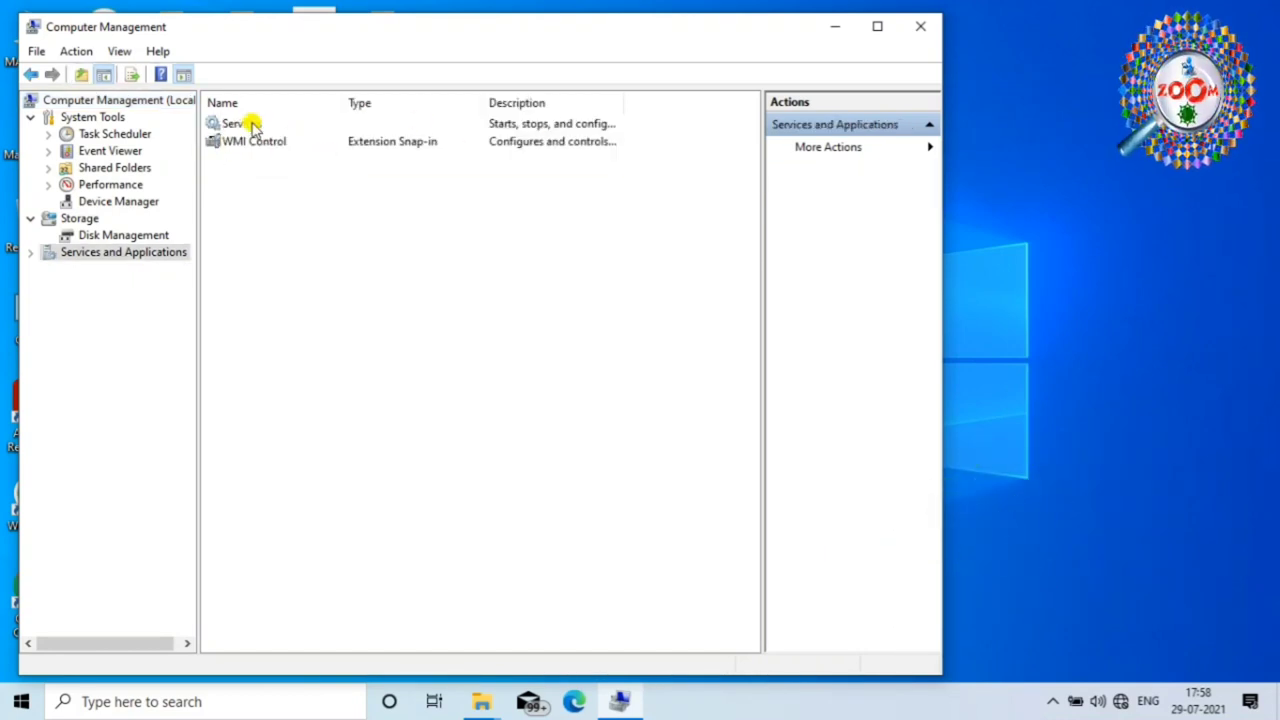
{"action": "double_click", "coordinate": [524, 123]}
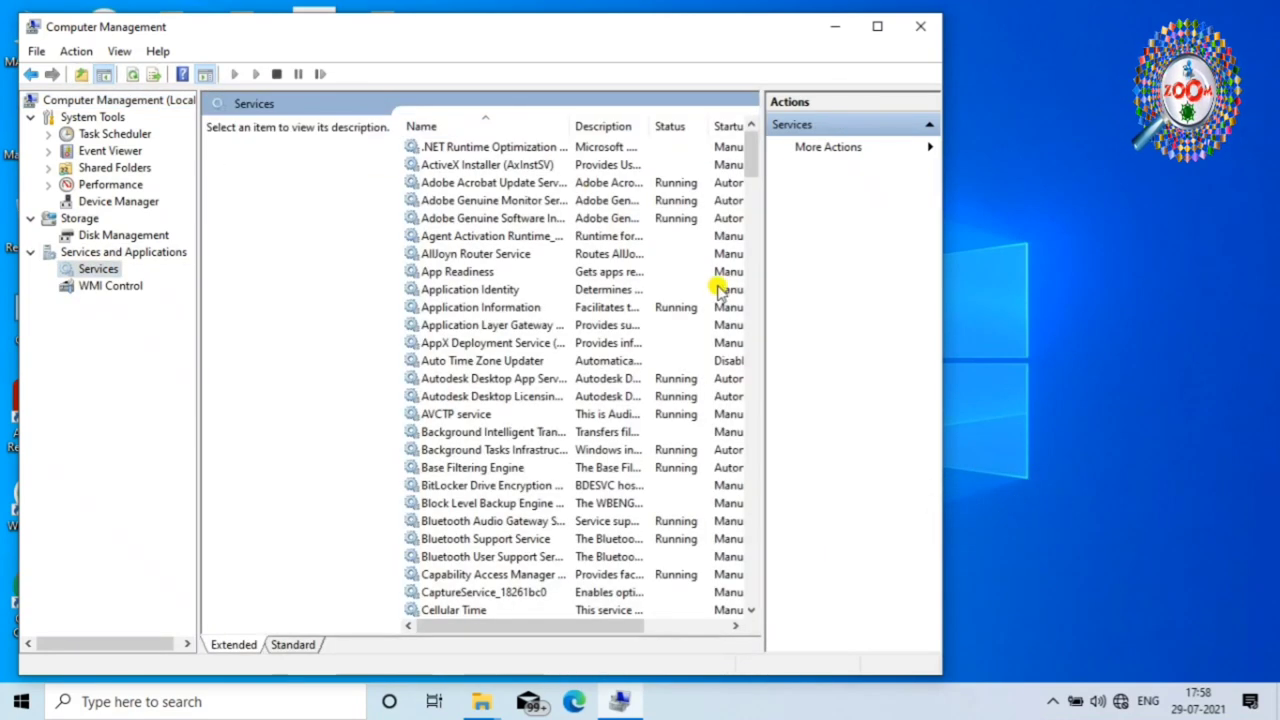
{"action": "left_click_drag", "start_coordinate": [751, 143], "coordinate": [751, 586]}
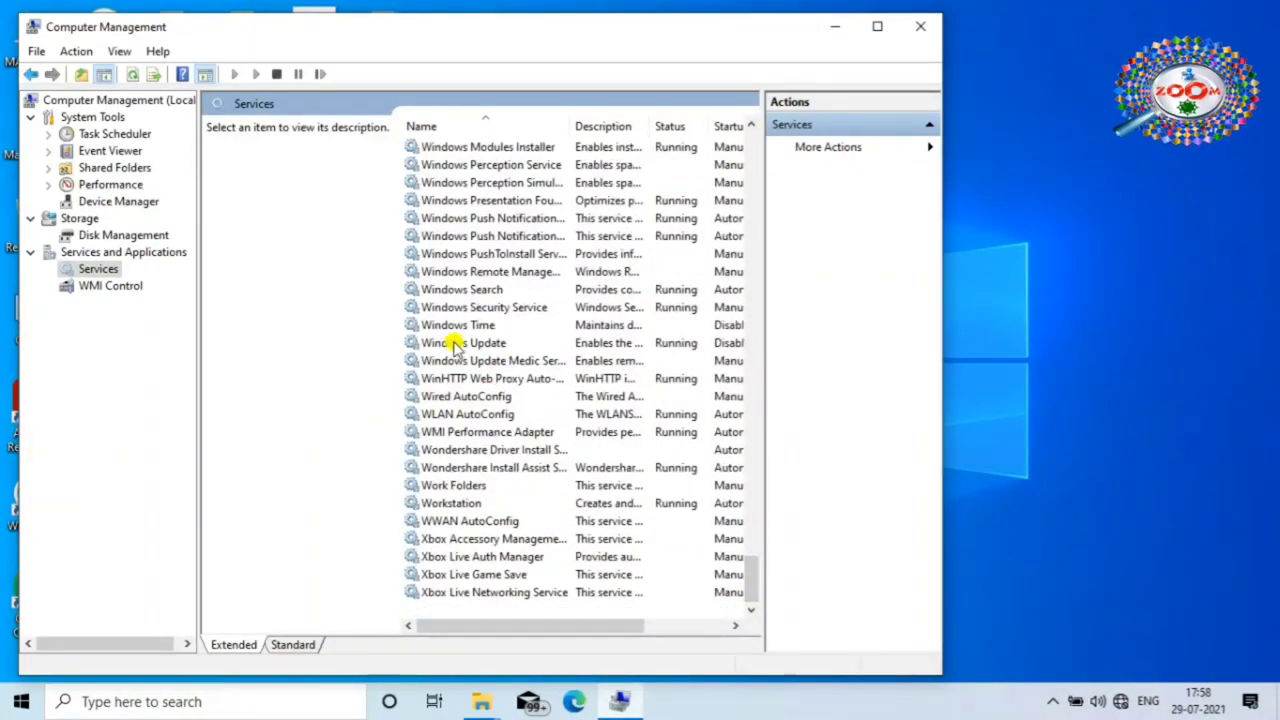
{"action": "double_click", "coordinate": [590, 342]}
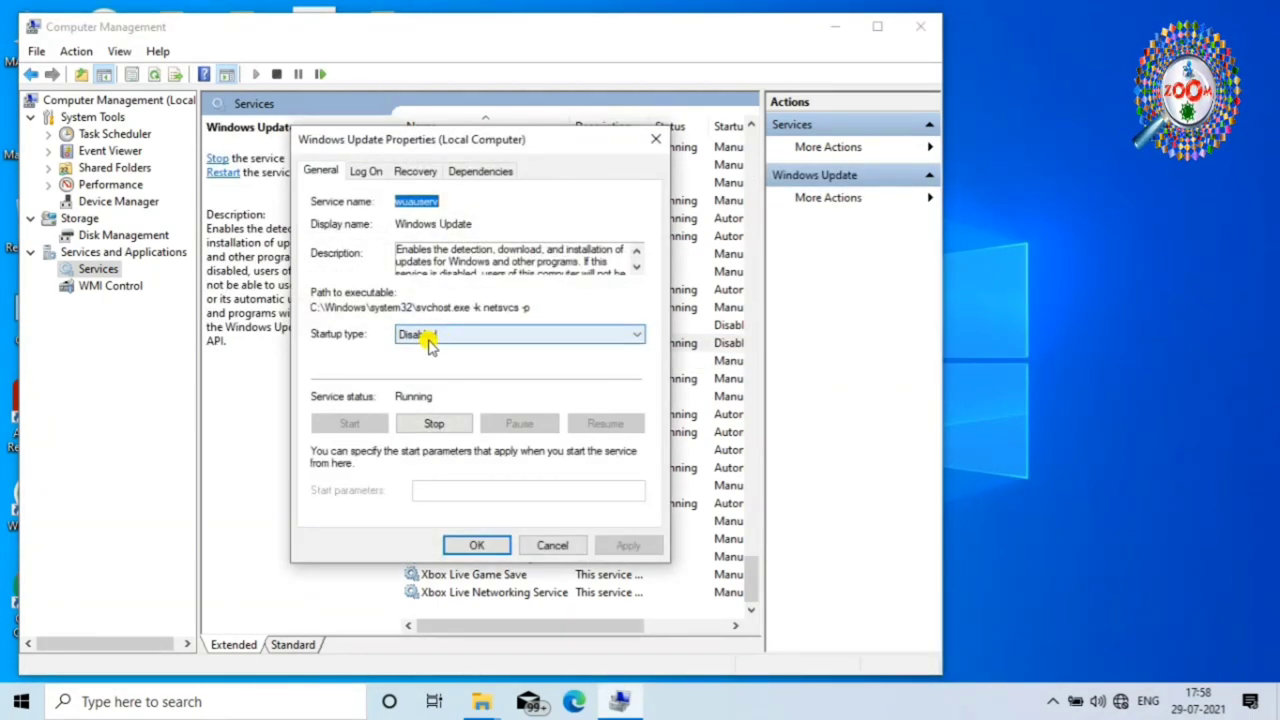
- Select Disabled as the Windows Update startup type again, apply it and close the service's properties
{"action": "left_click", "coordinate": [450, 336]}
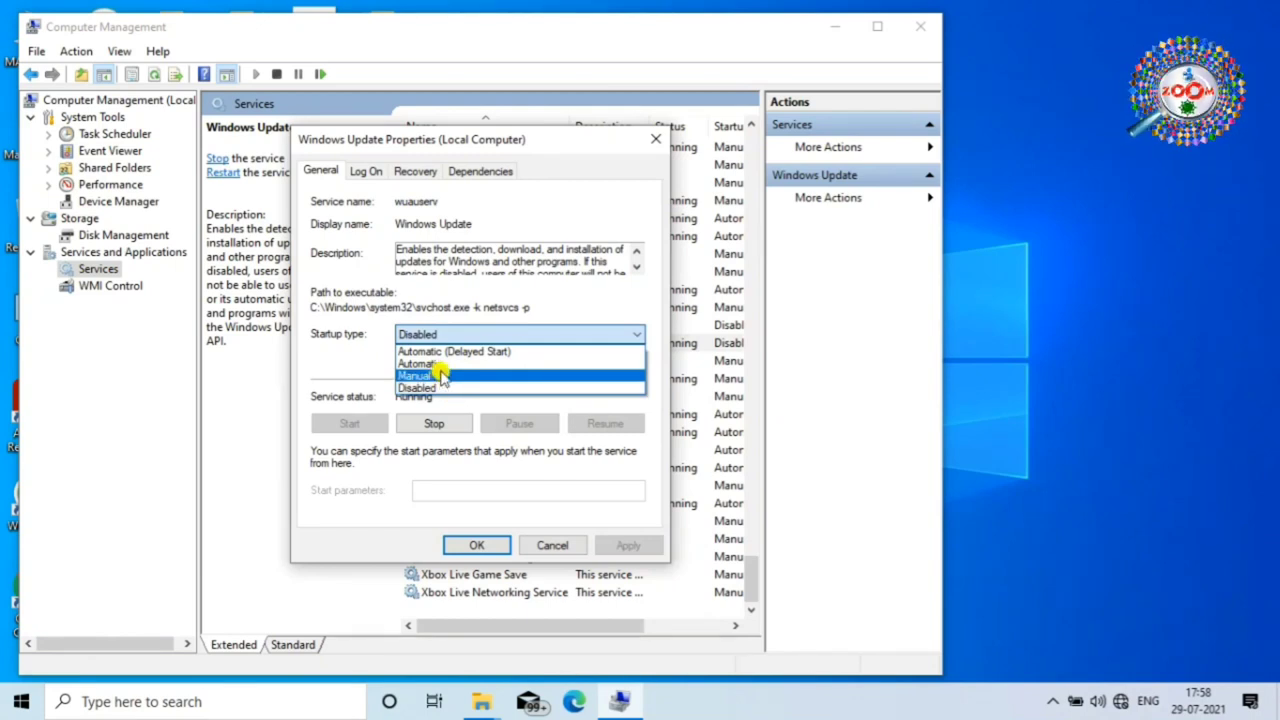
{"action": "left_click", "coordinate": [437, 388]}
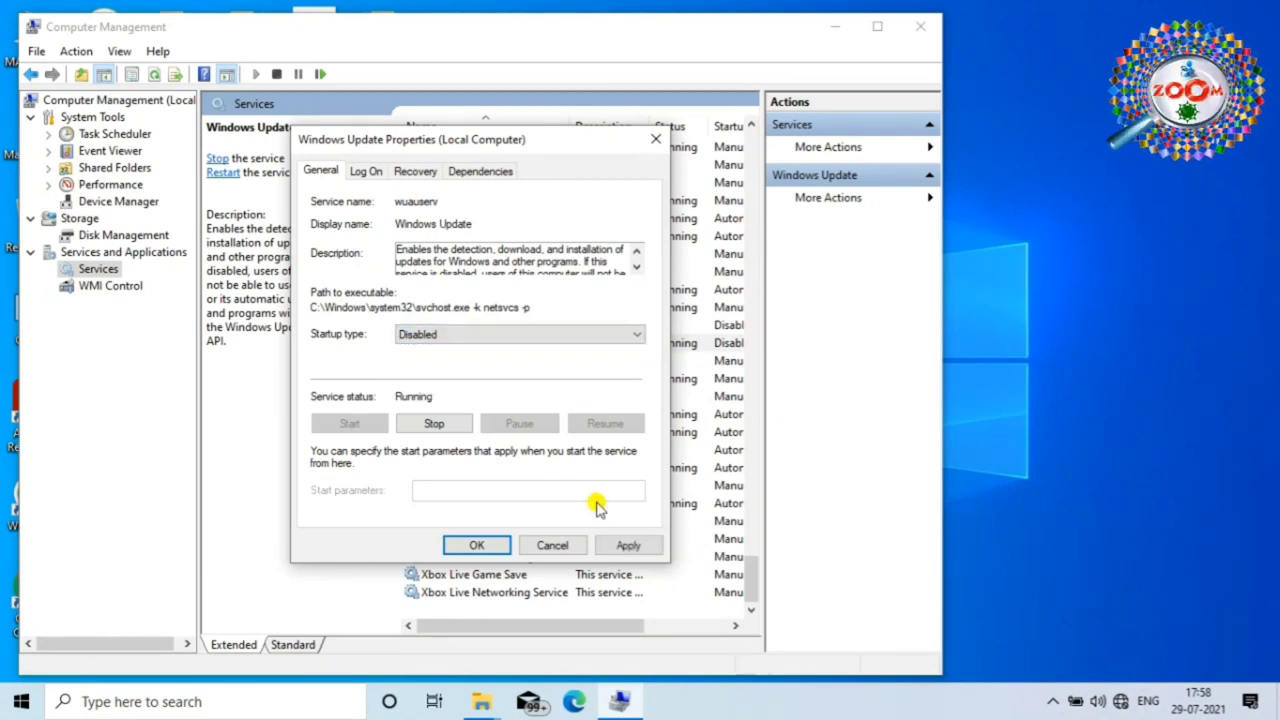
{"action": "left_click", "coordinate": [628, 545]}
{"action": "left_click", "coordinate": [476, 545]}
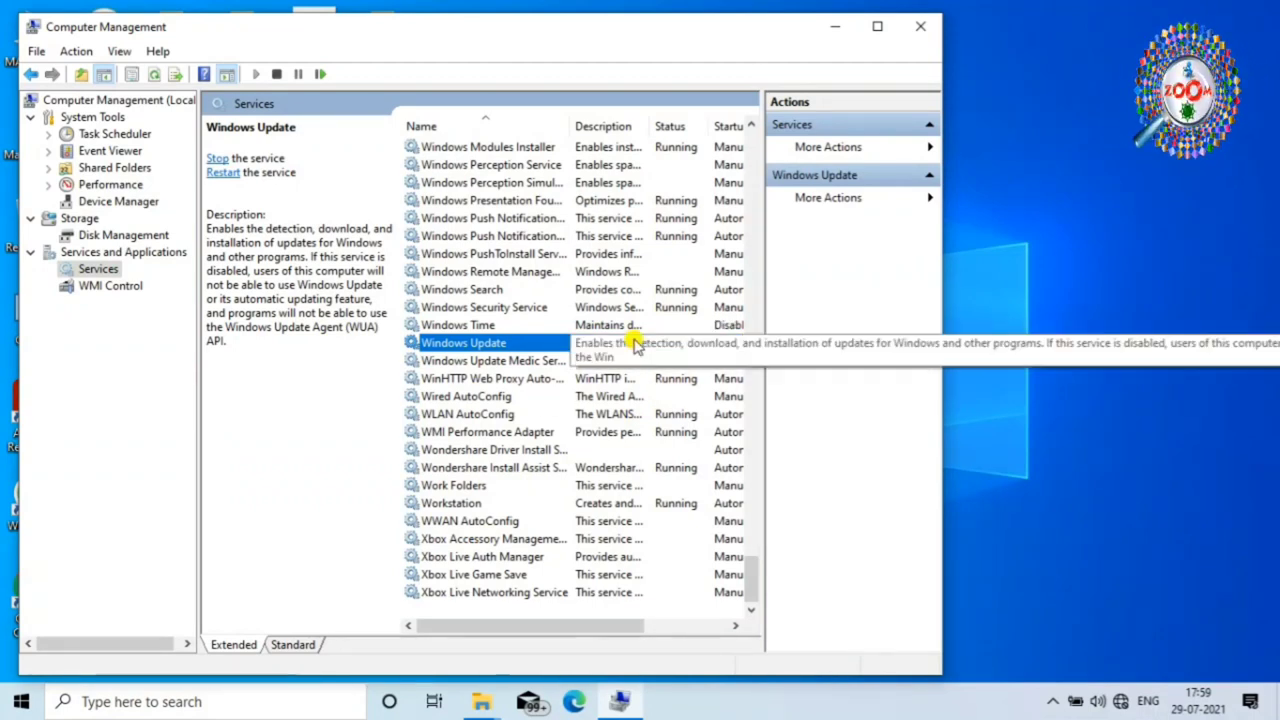
- Close Computer Management to return to the desktop
{"action": "left_click", "coordinate": [920, 26]}
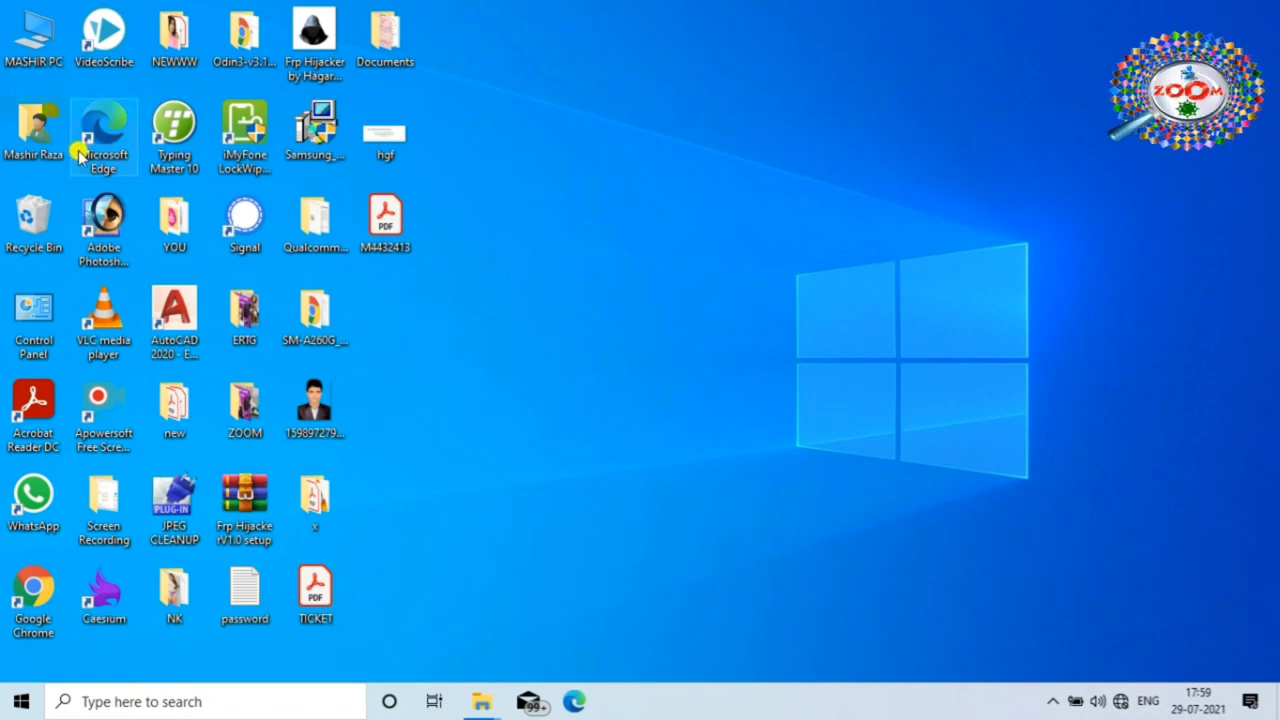
- View the desktop folder "new" and this PC's folders and drives in File Explorer, closing each window after viewing
{"action": "double_click", "coordinate": [170, 421]}
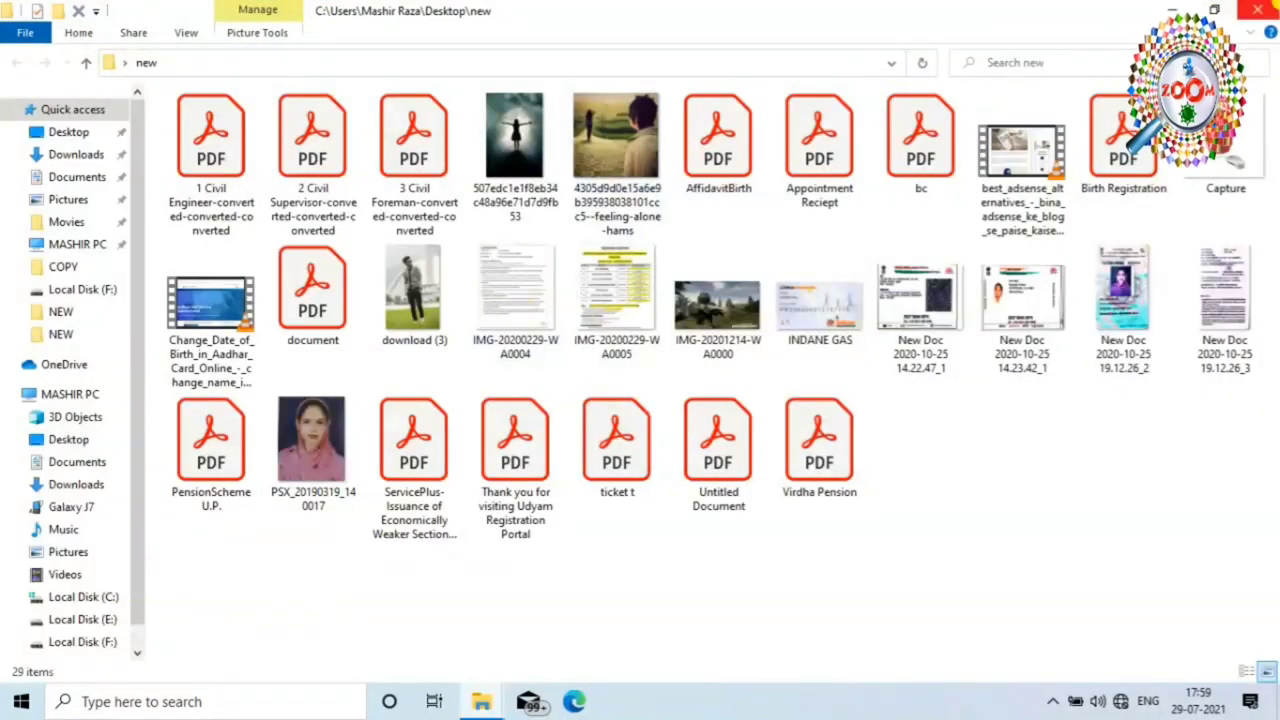
{"action": "left_click", "coordinate": [1258, 11]}
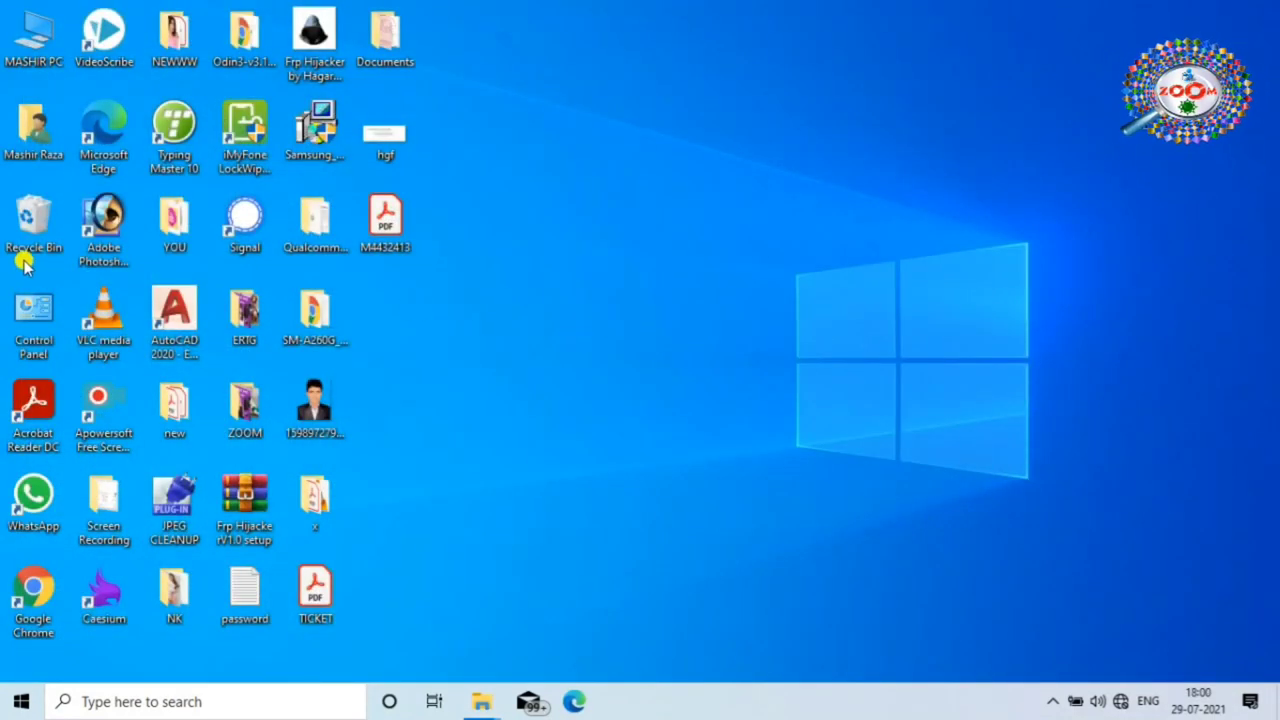
{"action": "double_click", "coordinate": [40, 38]}
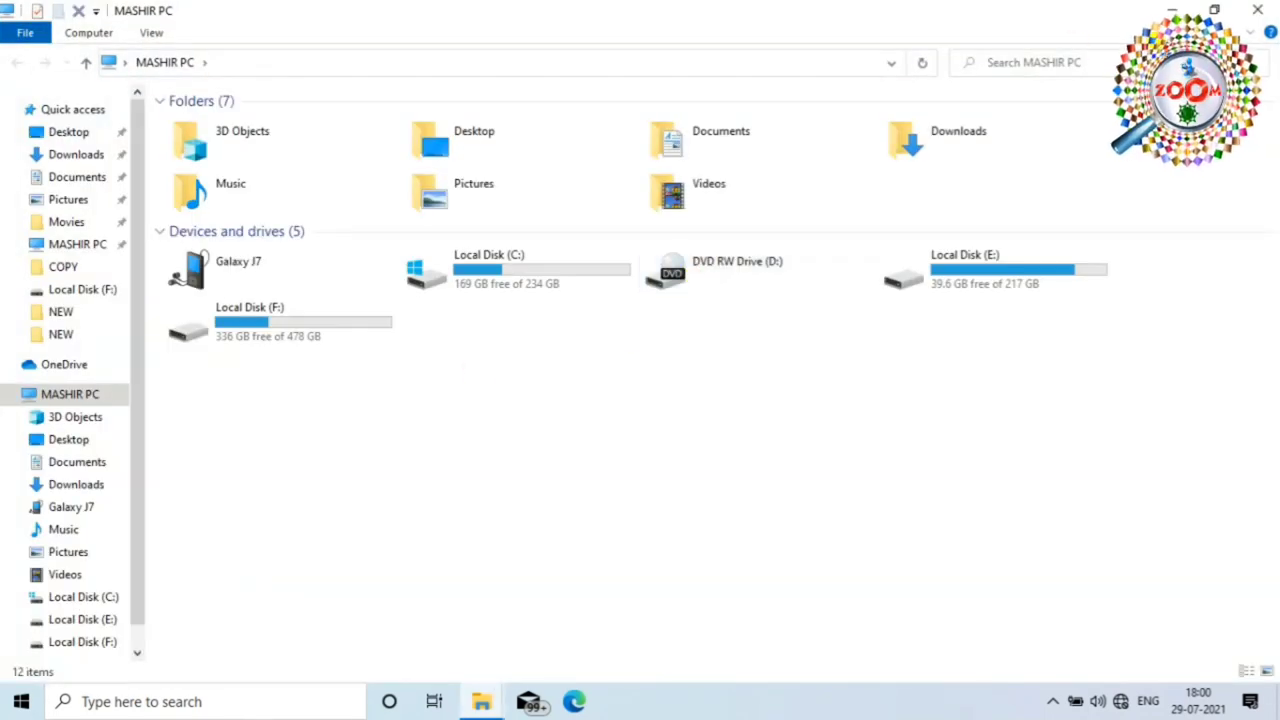
{"action": "left_click", "coordinate": [1256, 8]}
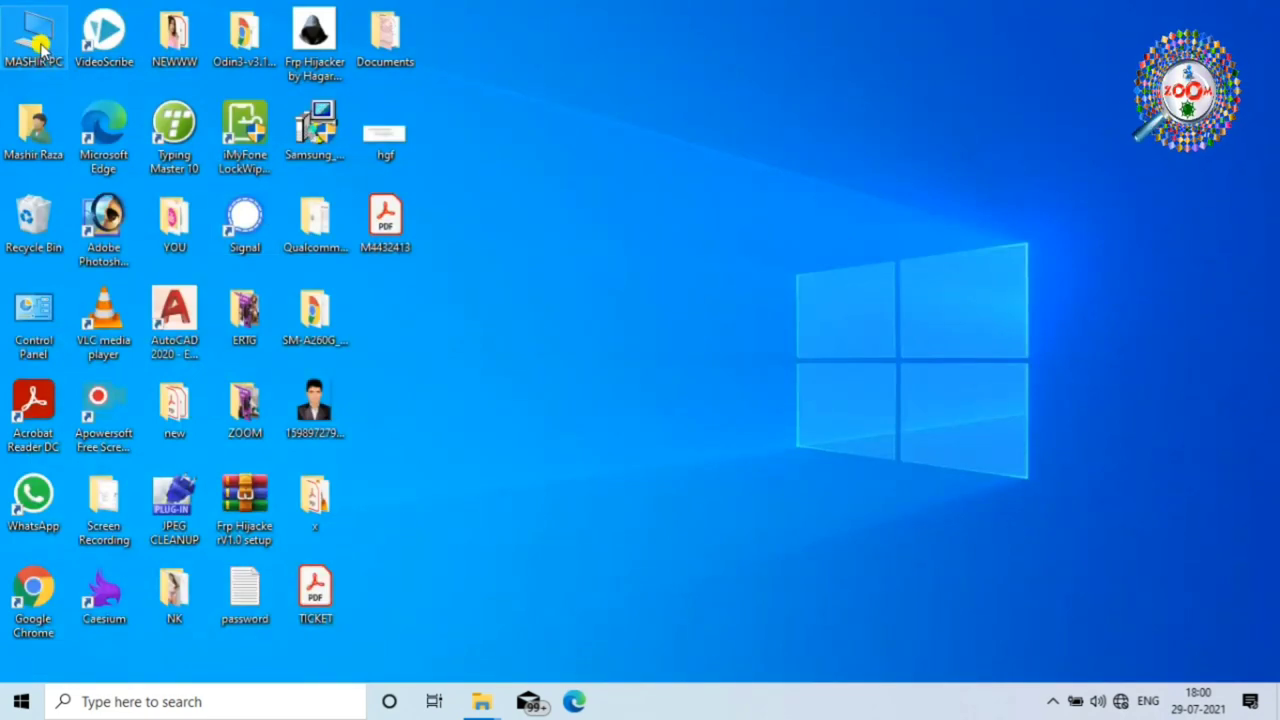
{"action": "double_click", "coordinate": [40, 45]}
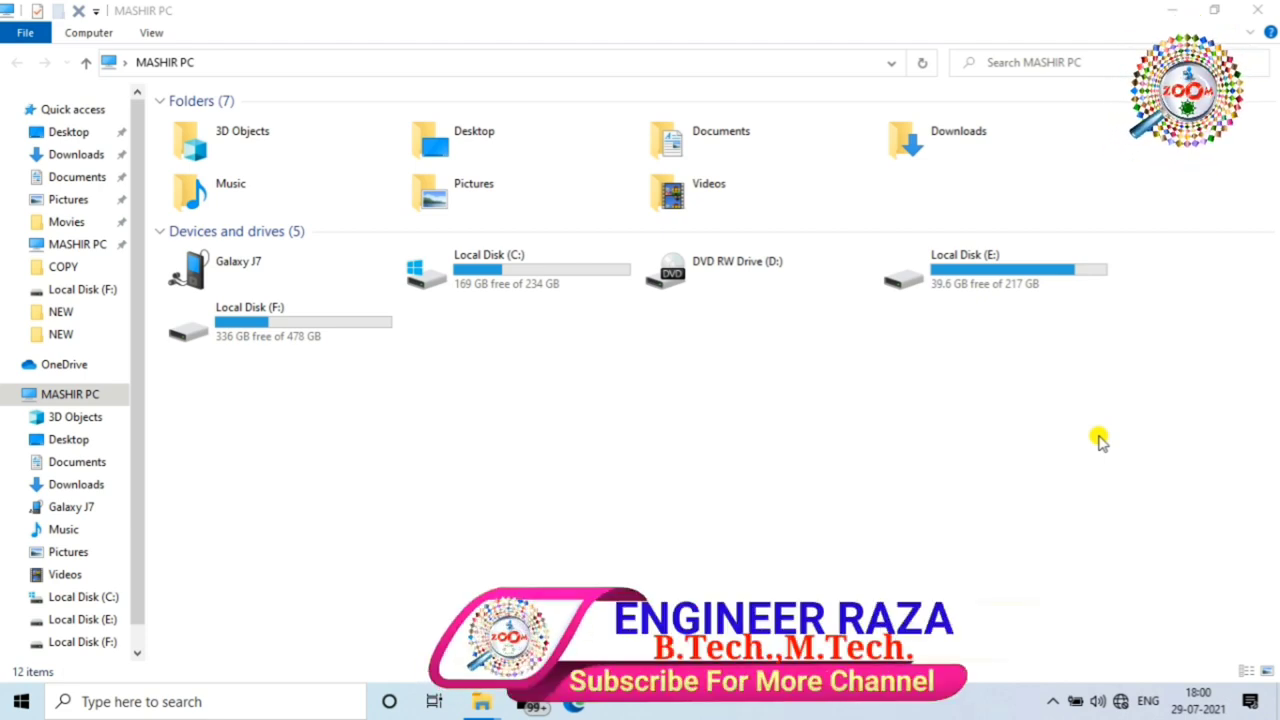
{"action": "left_click", "coordinate": [1260, 12]}
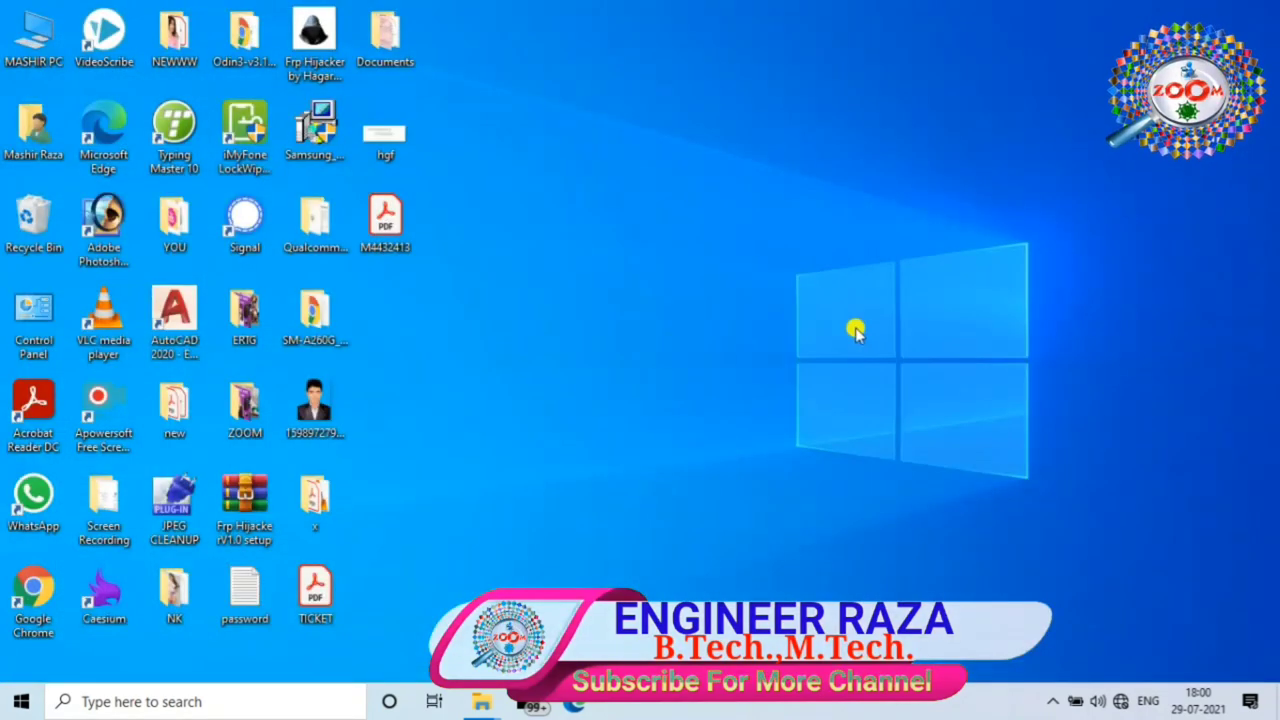